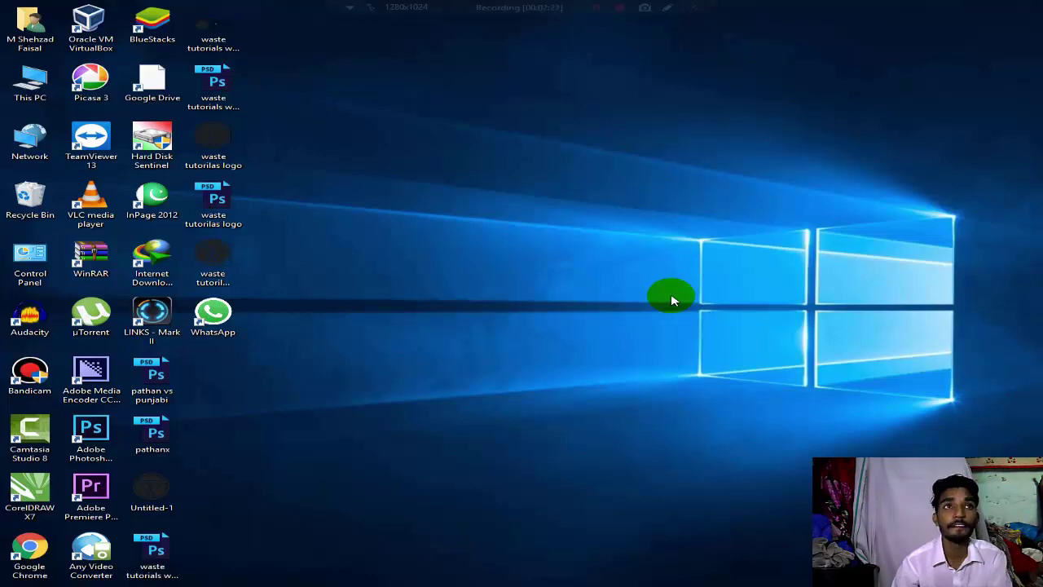
- Refresh the Windows desktop and launch Adobe Photoshop CC 2014 from the Start menu
right_click(464, 132)
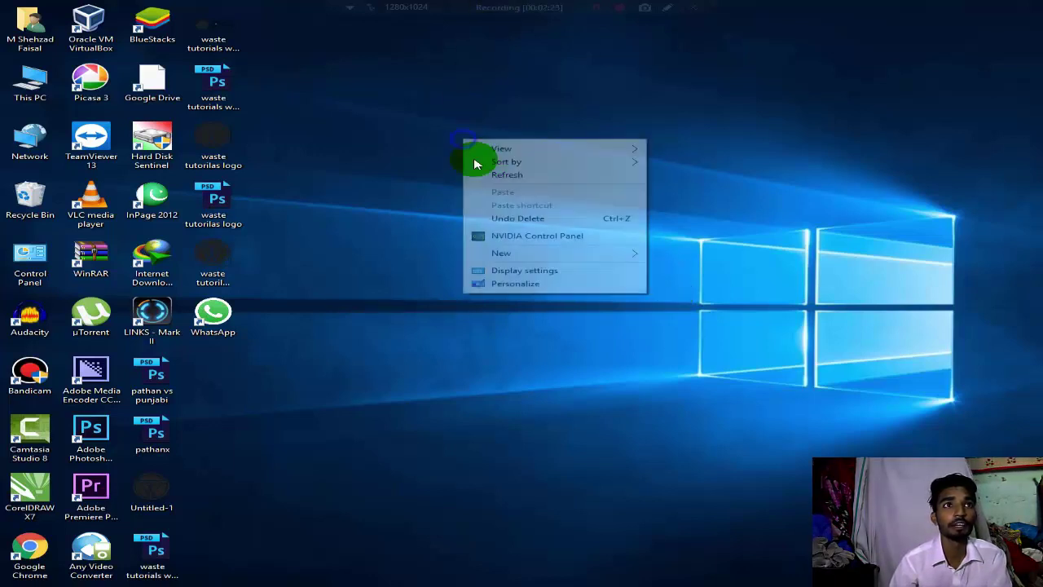
left_click(489, 175)
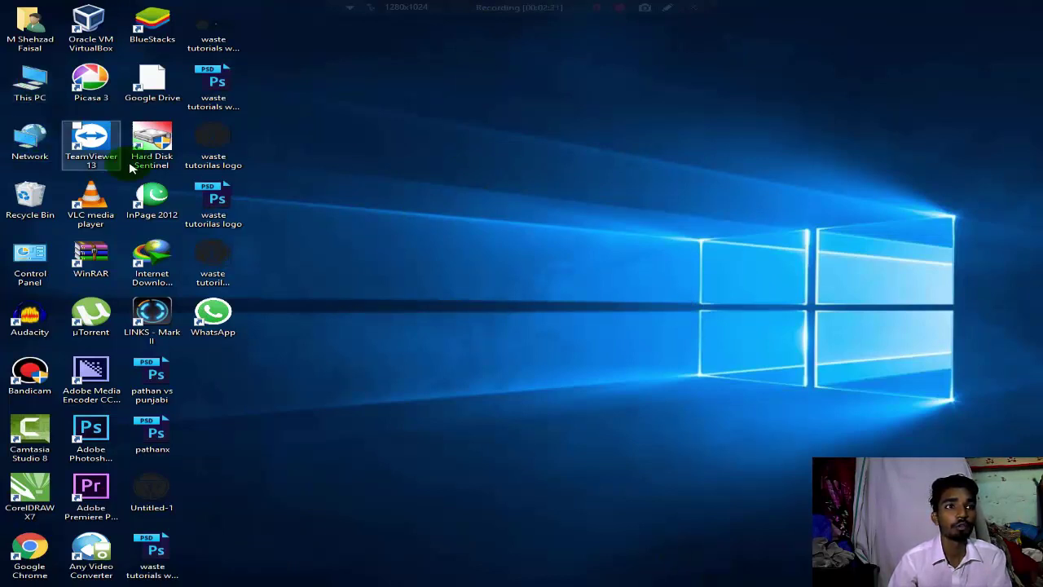
left_click(7, 580)
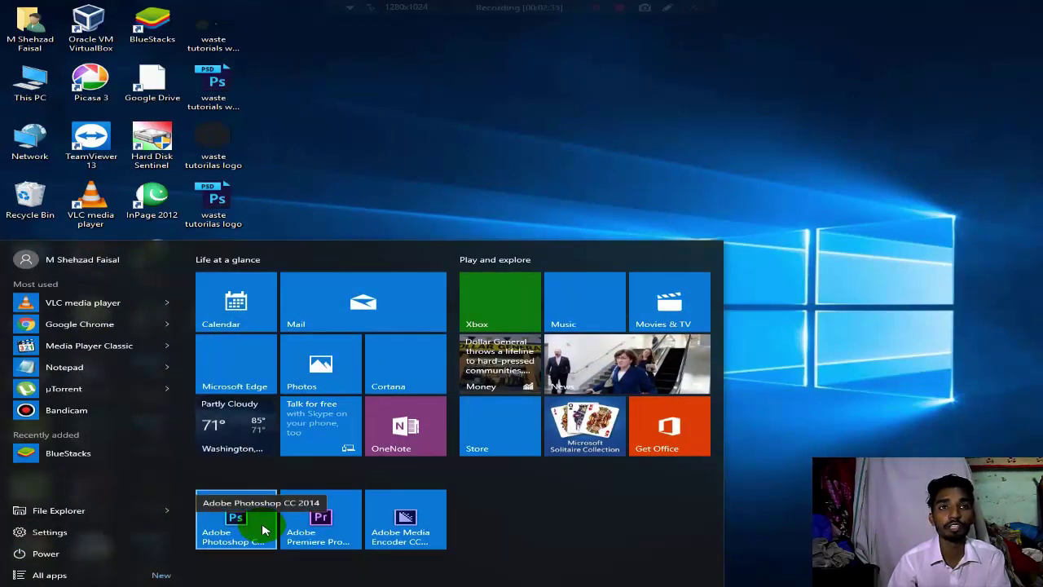
left_click(263, 530)
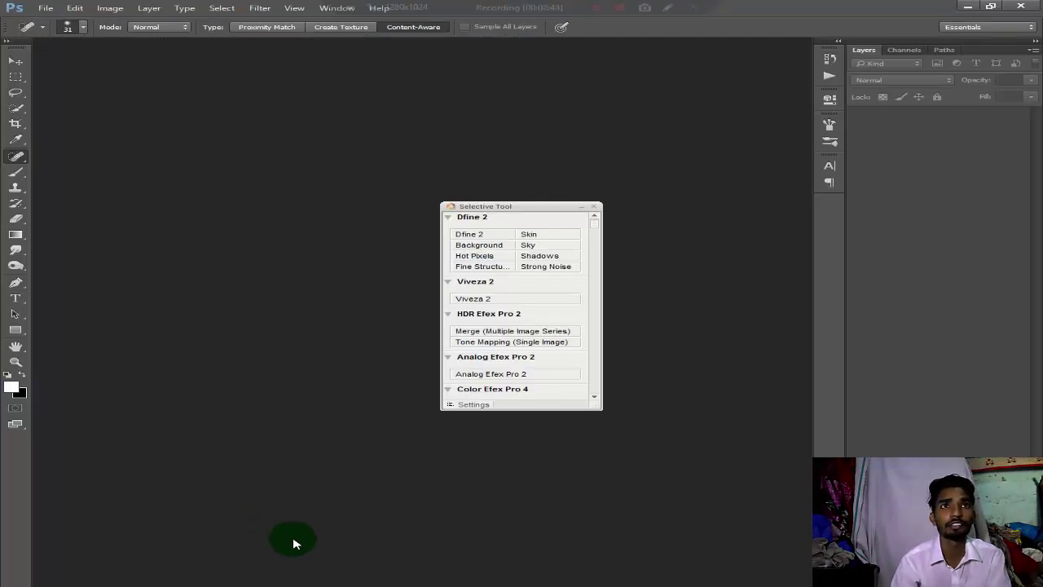
- Drag the Nik Selective Tool panel to the top right and close it
left_click_drag(461, 209, 692, 93)
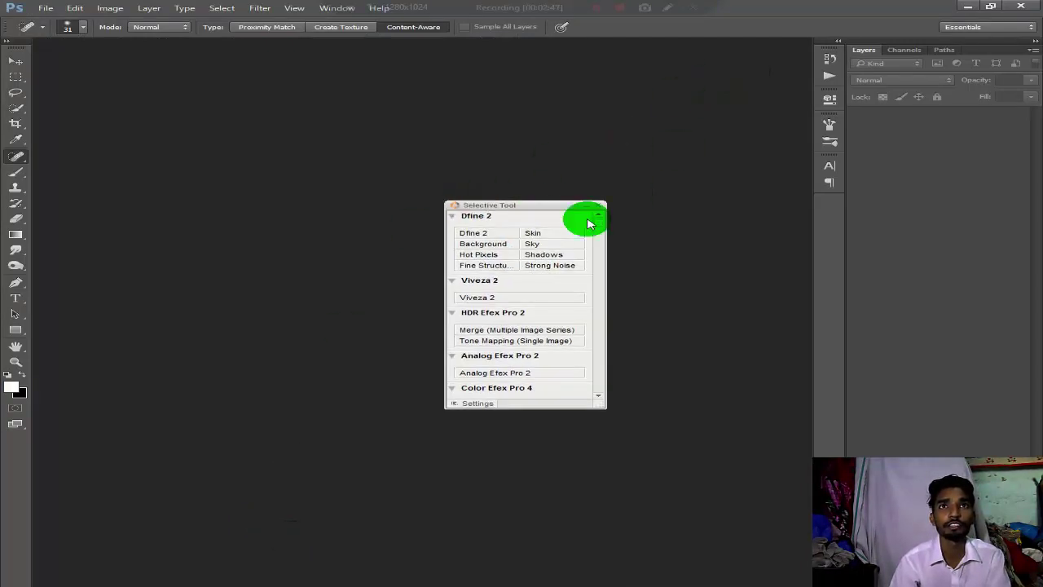
left_click_drag(497, 205, 704, 48)
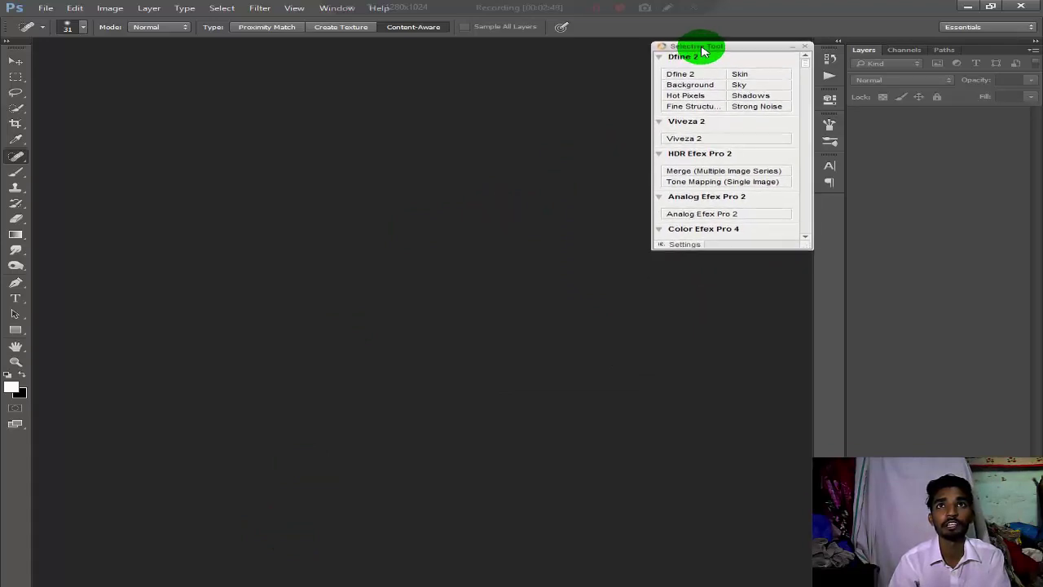
left_click(810, 45)
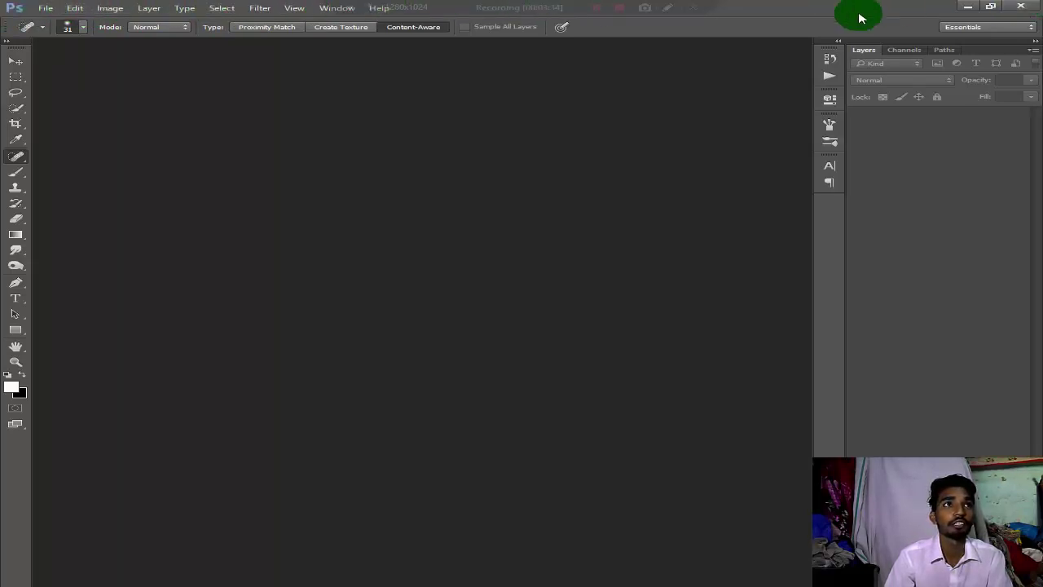
- Toggle the toolbar between two columns and one, then try Move, Lasso, Crop and Brush tools
left_click(8, 44)
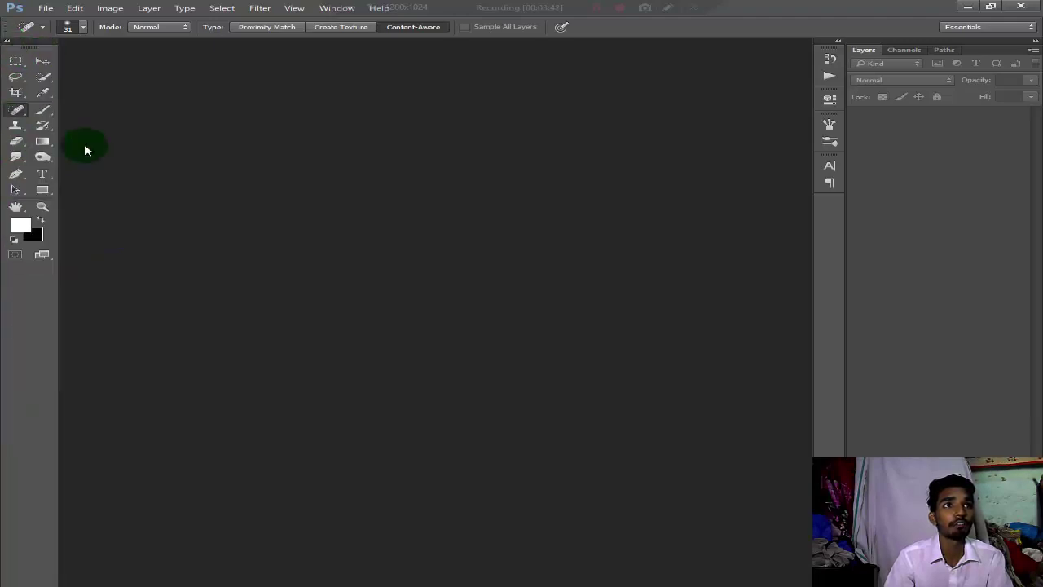
left_click(5, 42)
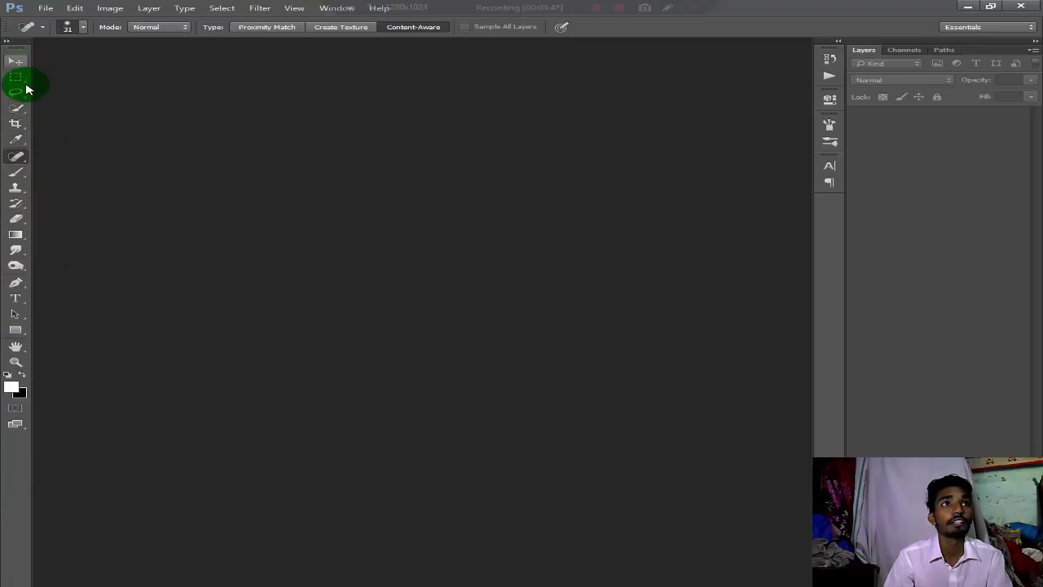
left_click(16, 62)
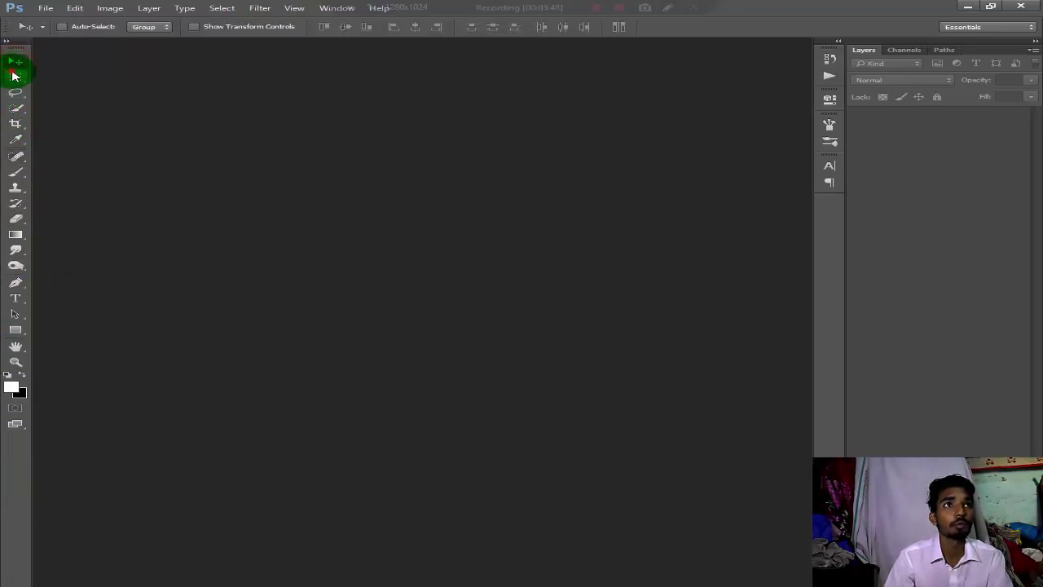
left_click(13, 76)
left_click(15, 92)
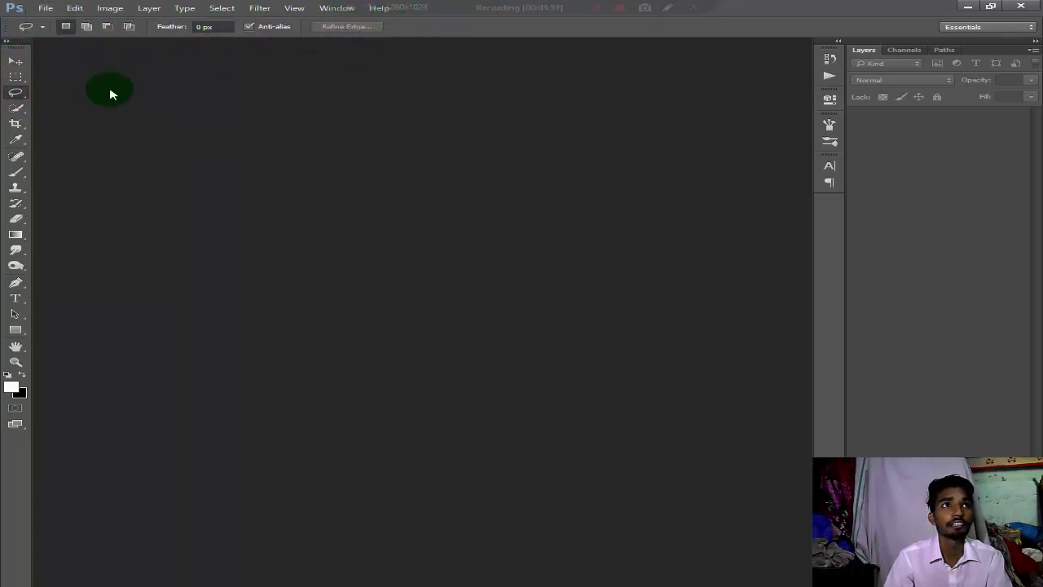
left_click(15, 108)
left_click(16, 124)
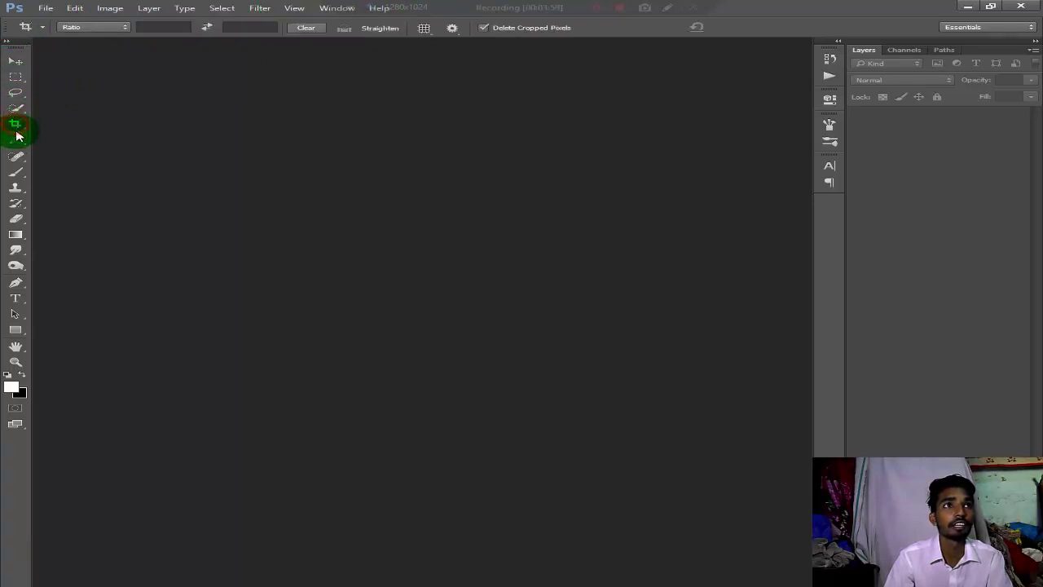
left_click(22, 156)
left_click(21, 163)
left_click(20, 159)
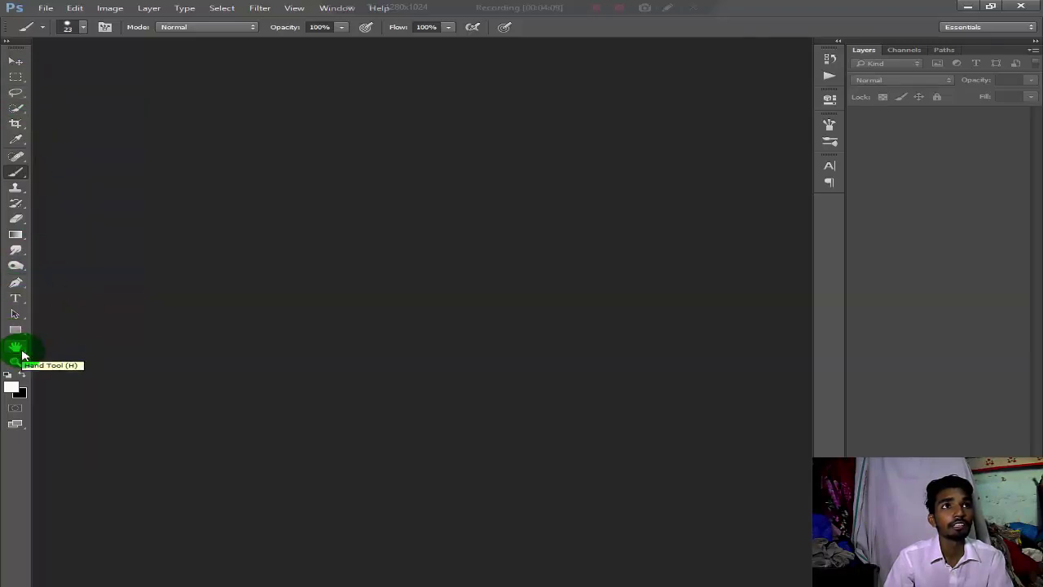
- View the Marquee tool variants, including Single Row, and keep Rectangular Marquee selected
left_click(10, 77)
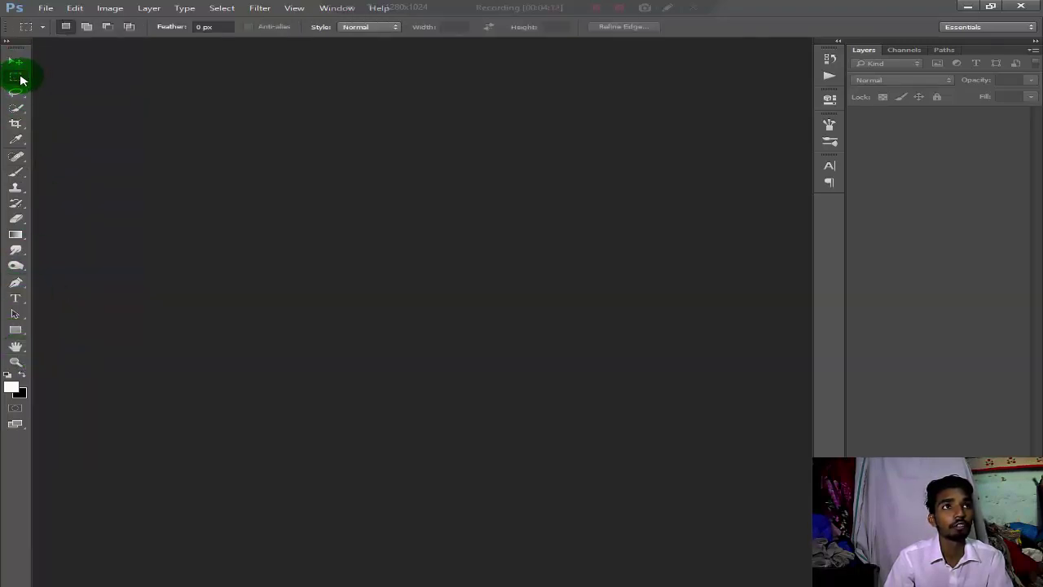
left_click(21, 79)
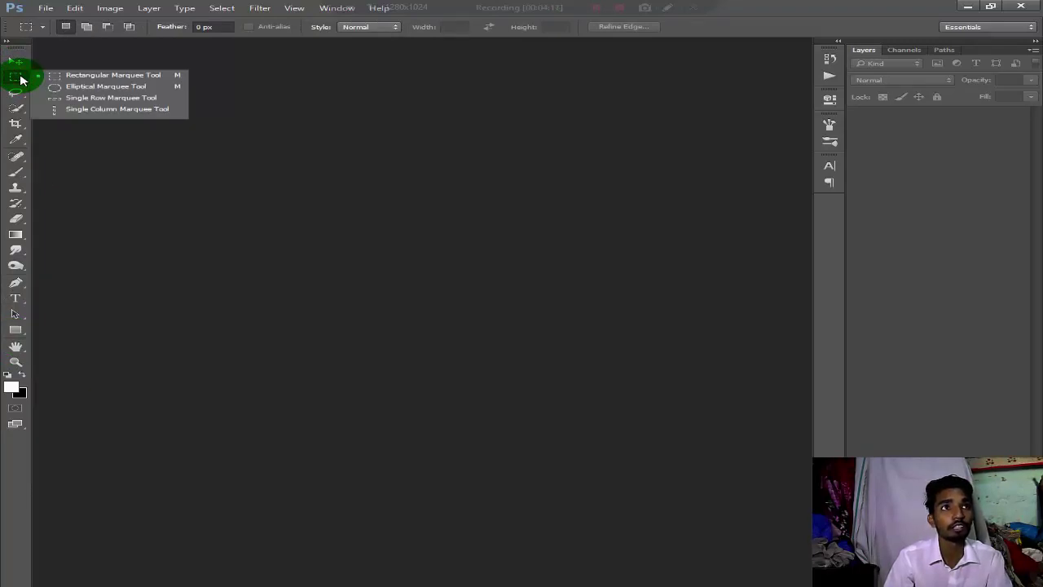
left_click_drag(21, 79, 79, 102)
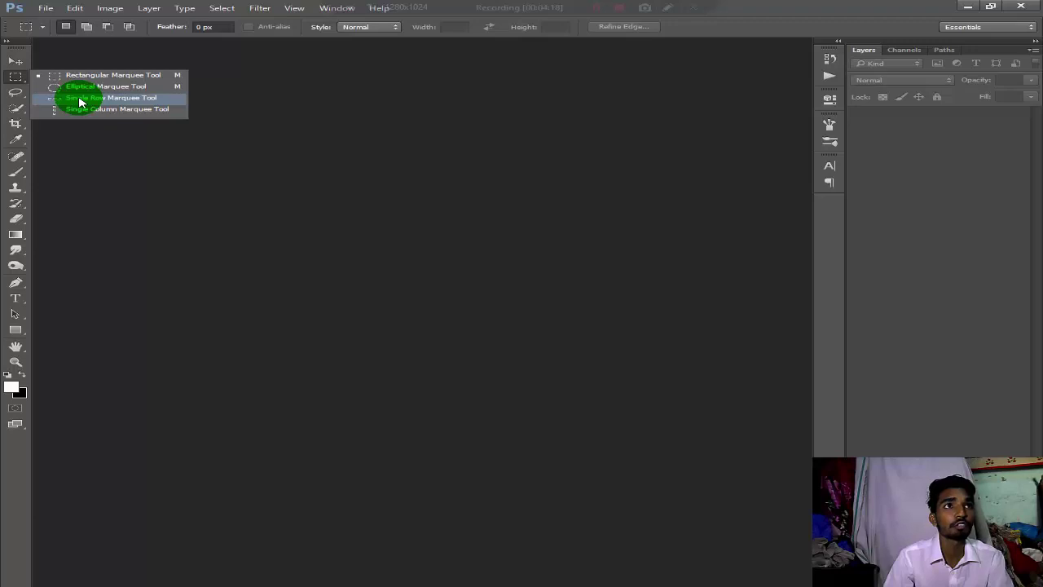
left_click_drag(79, 101, 23, 81)
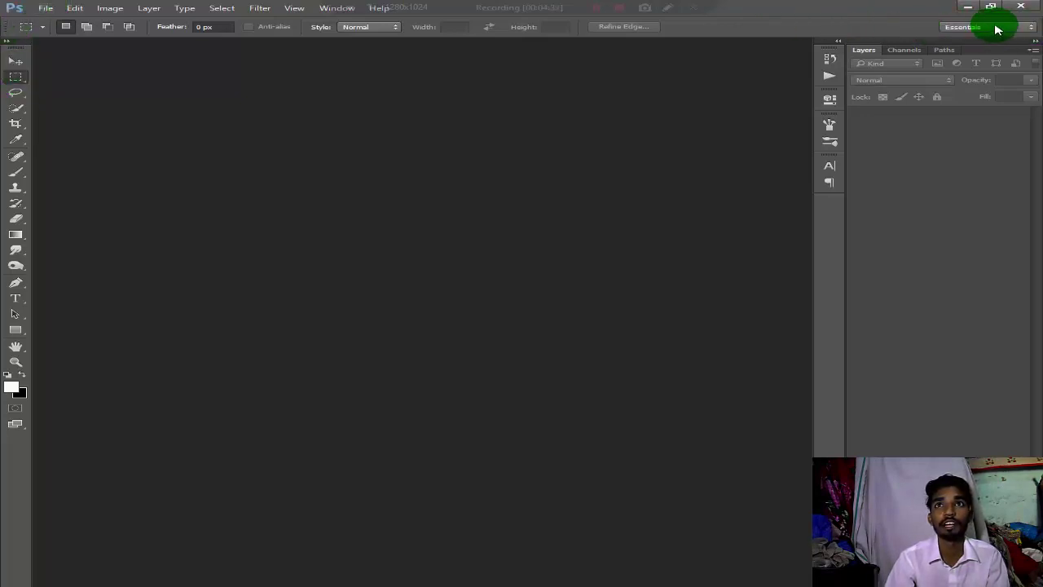
left_click(999, 29)
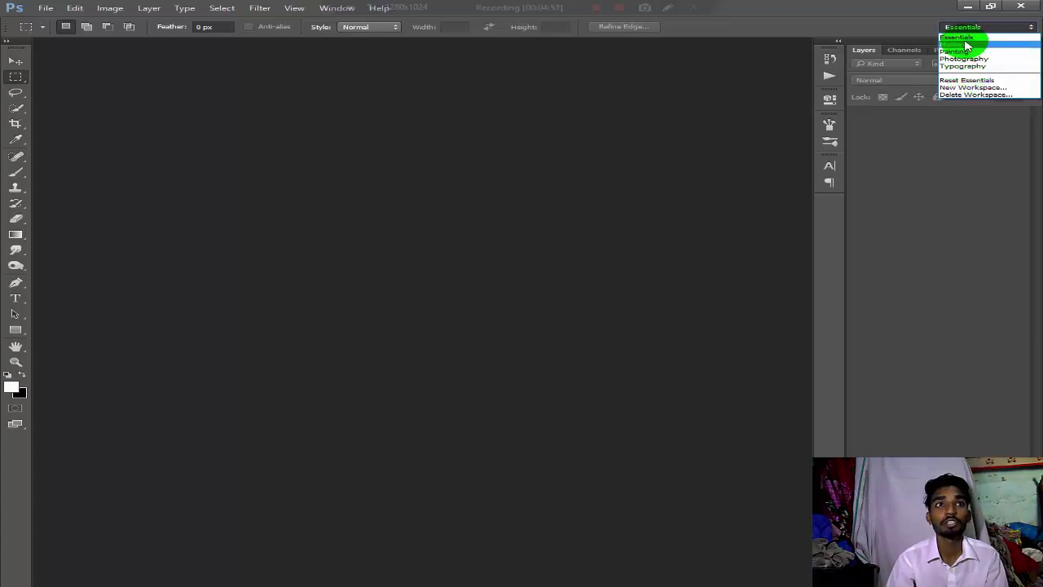
left_click(962, 44)
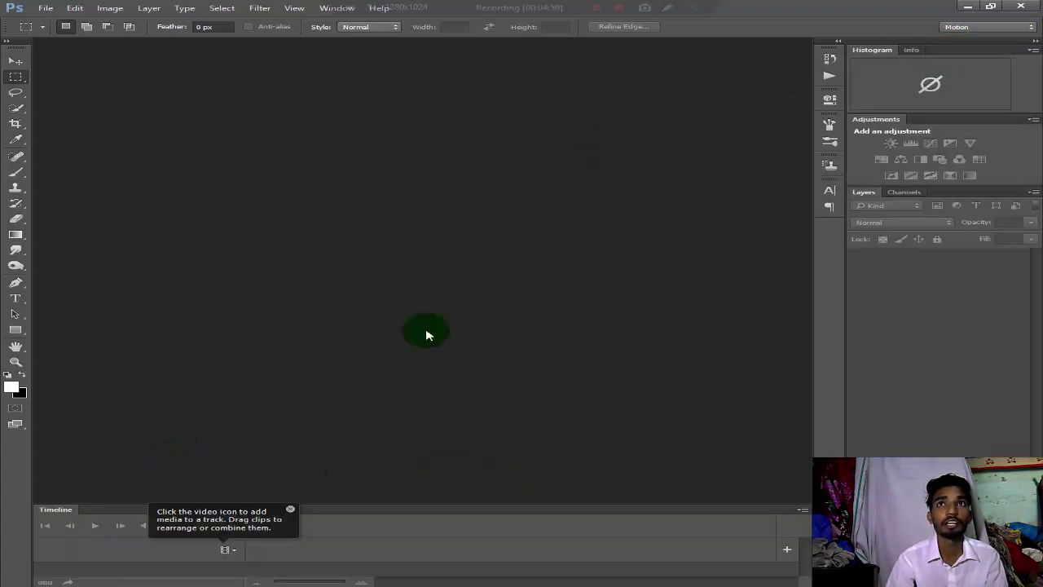
left_click(968, 28)
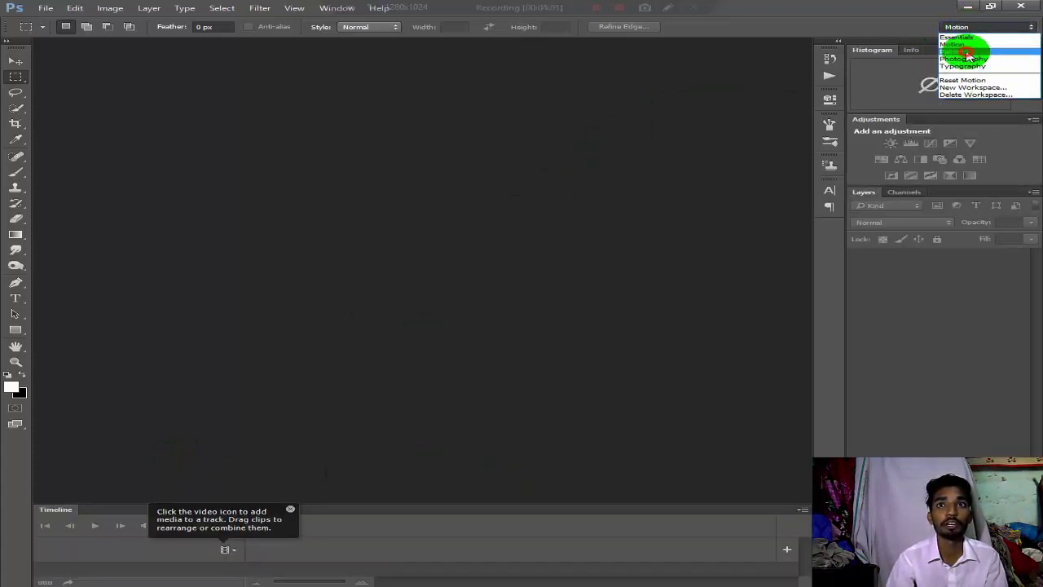
left_click(959, 48)
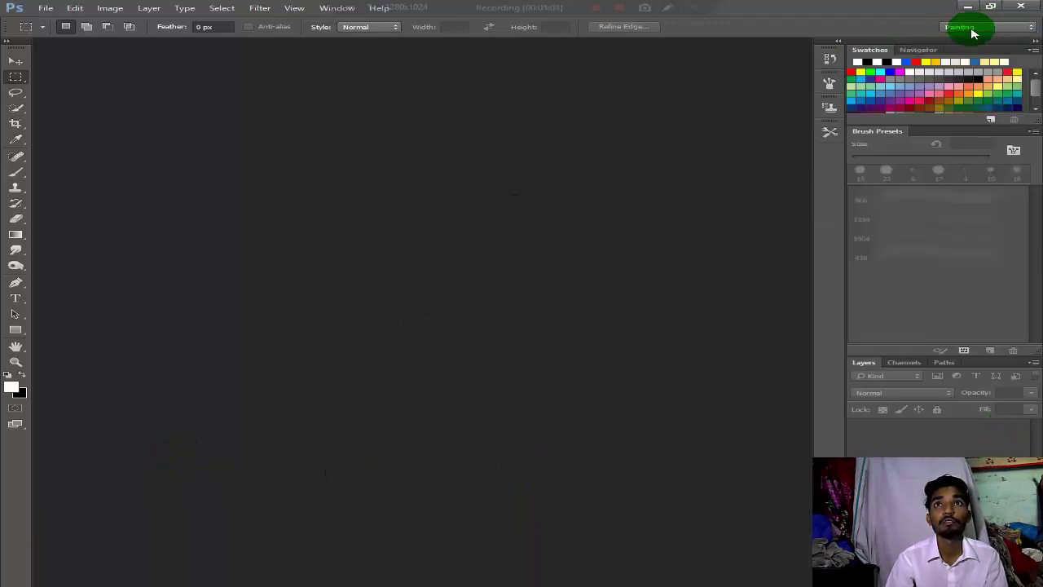
left_click(969, 28)
left_click(964, 61)
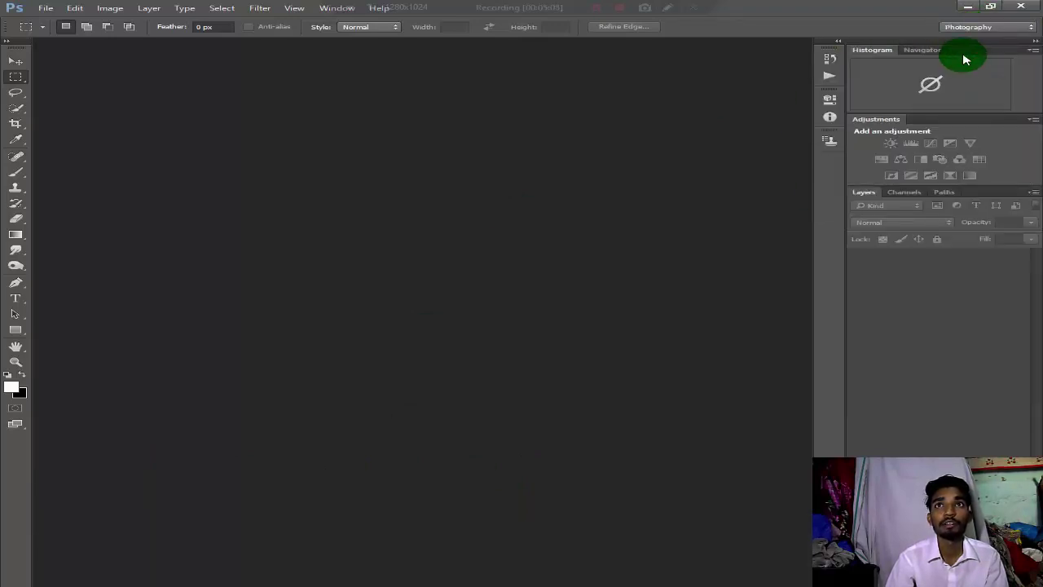
left_click(970, 27)
left_click(976, 69)
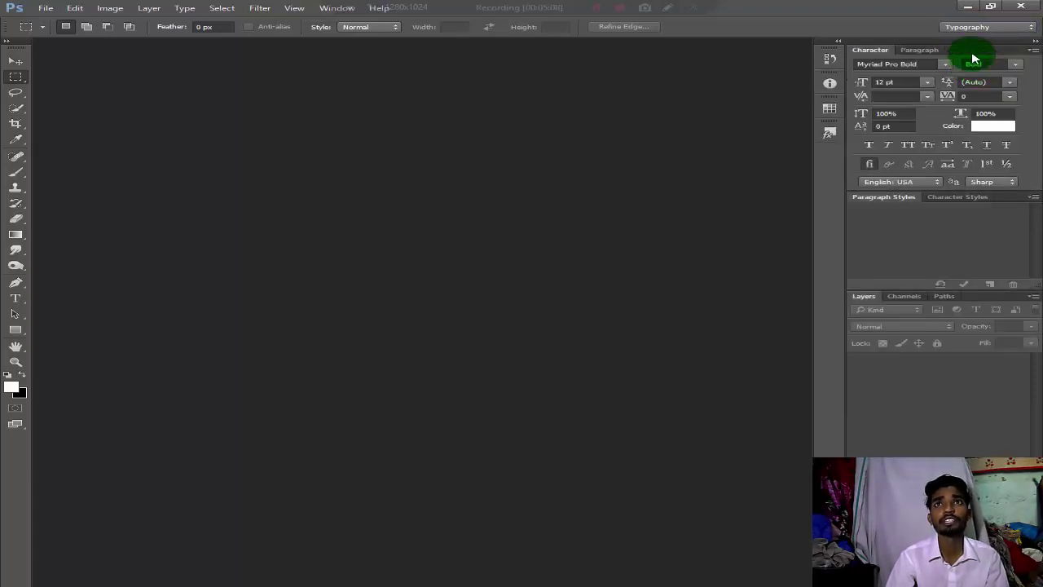
left_click(973, 26)
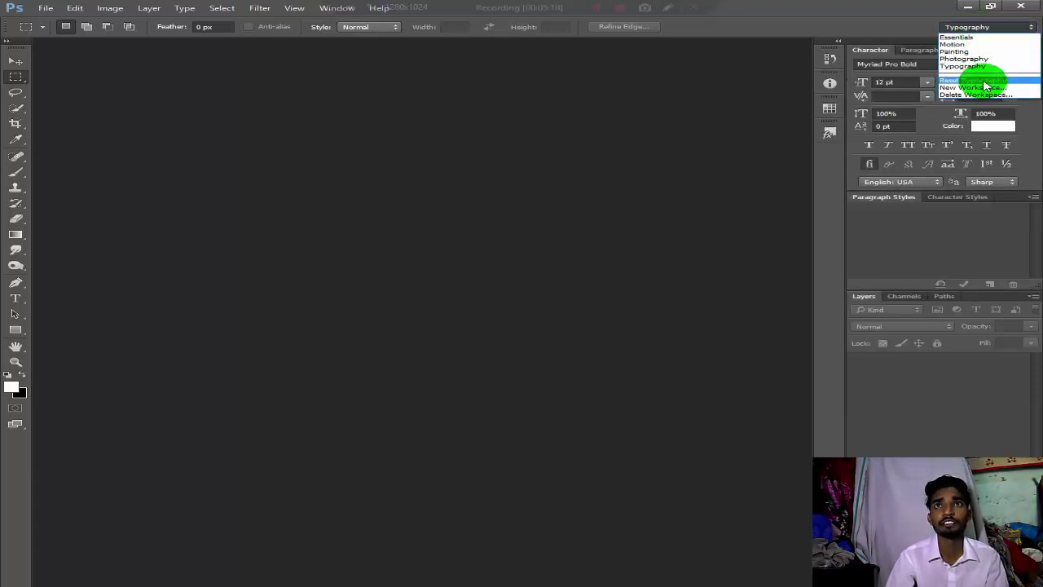
left_click(962, 37)
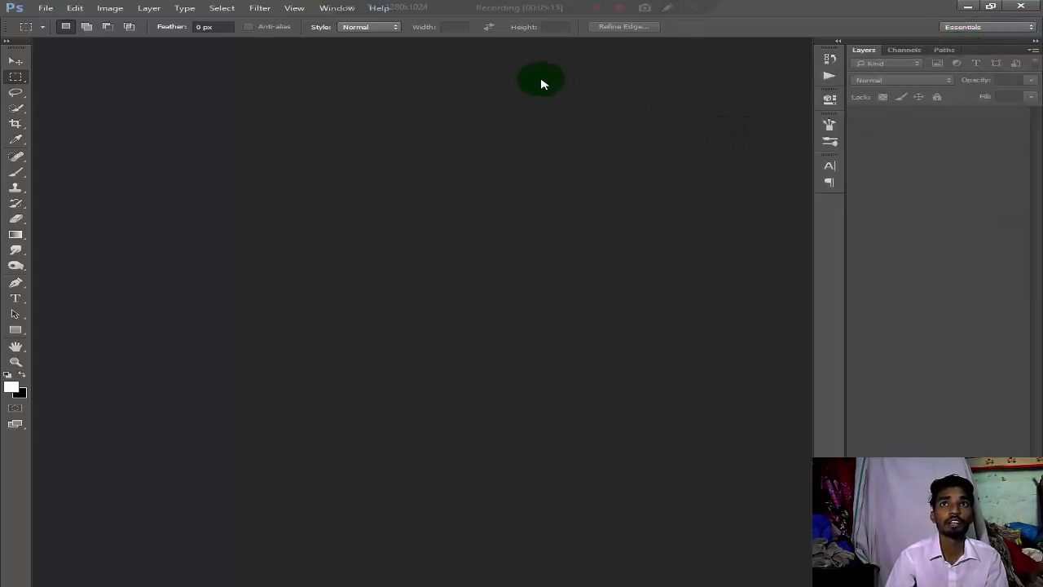
left_click(969, 25)
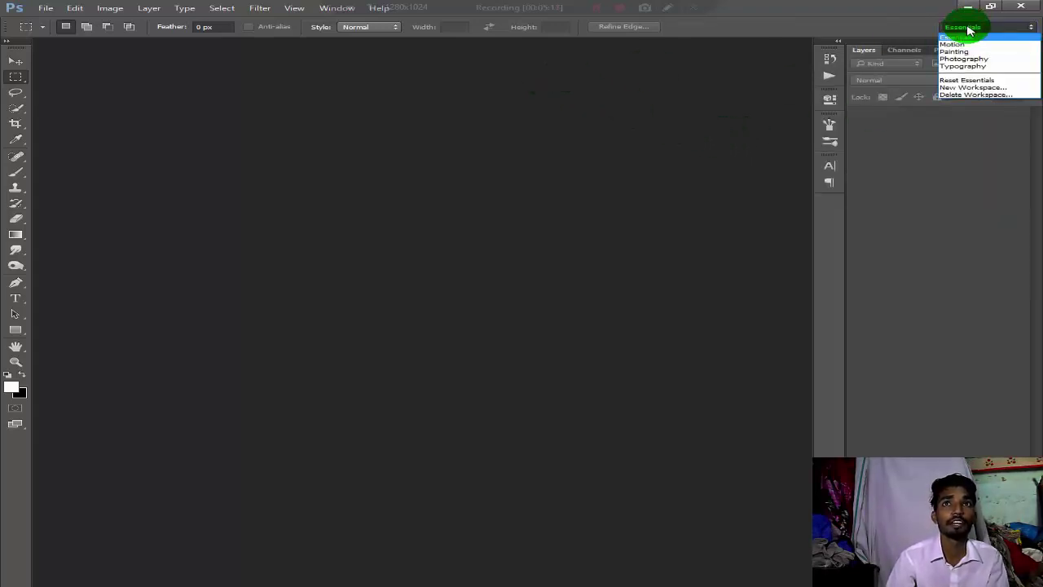
left_click(979, 88)
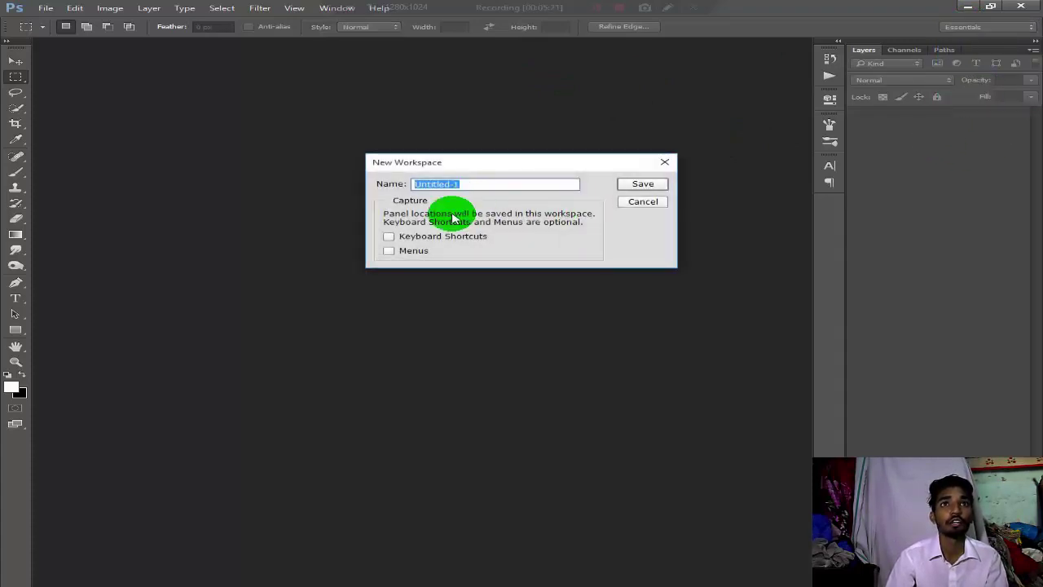
left_click(640, 201)
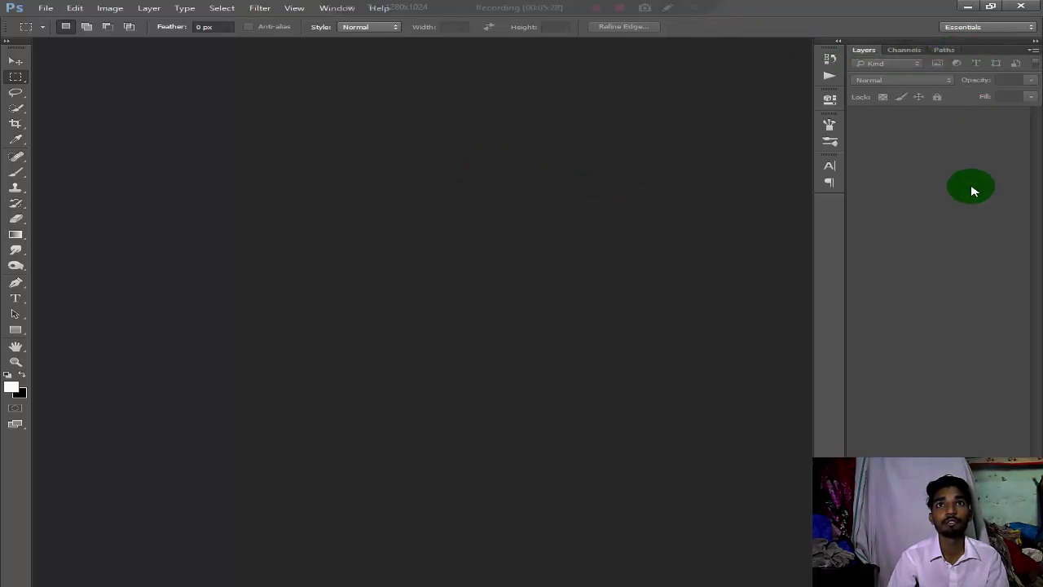
- Show the Color panel from the Window menu and cycle through the Swatches and Channels tabs
left_click(325, 9)
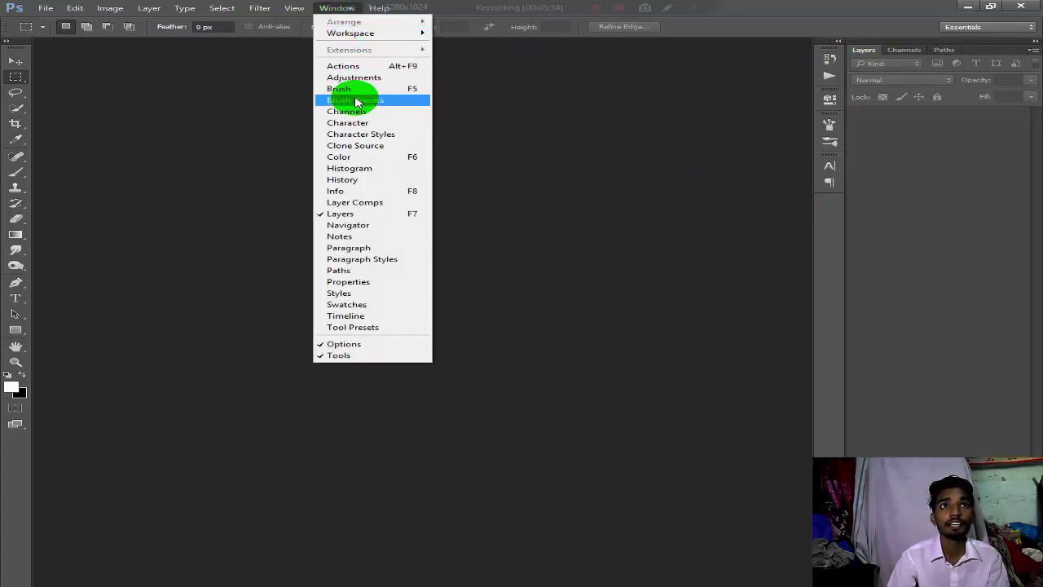
left_click(389, 157)
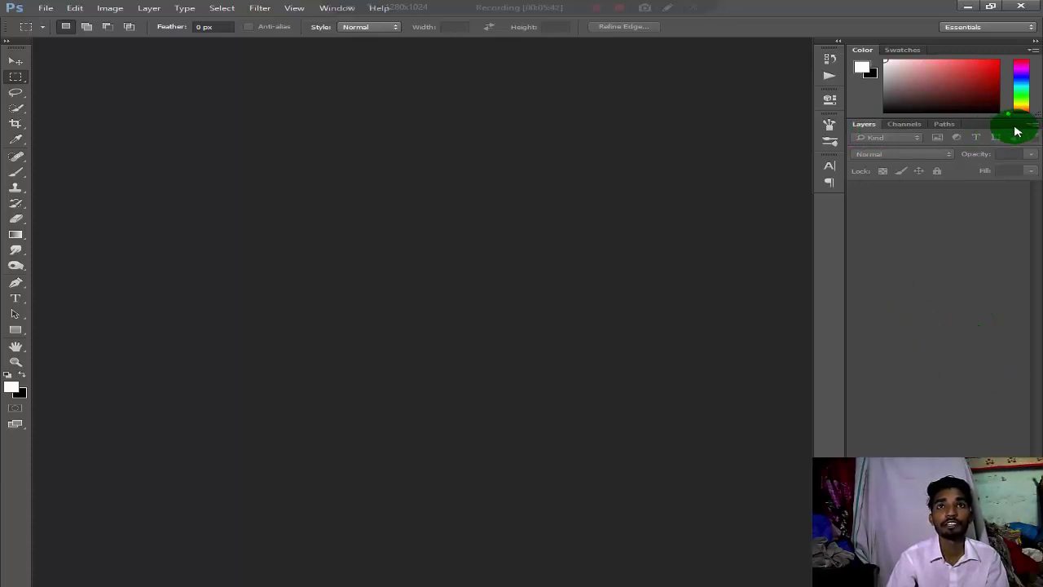
left_click(897, 49)
left_click(864, 50)
left_click(904, 131)
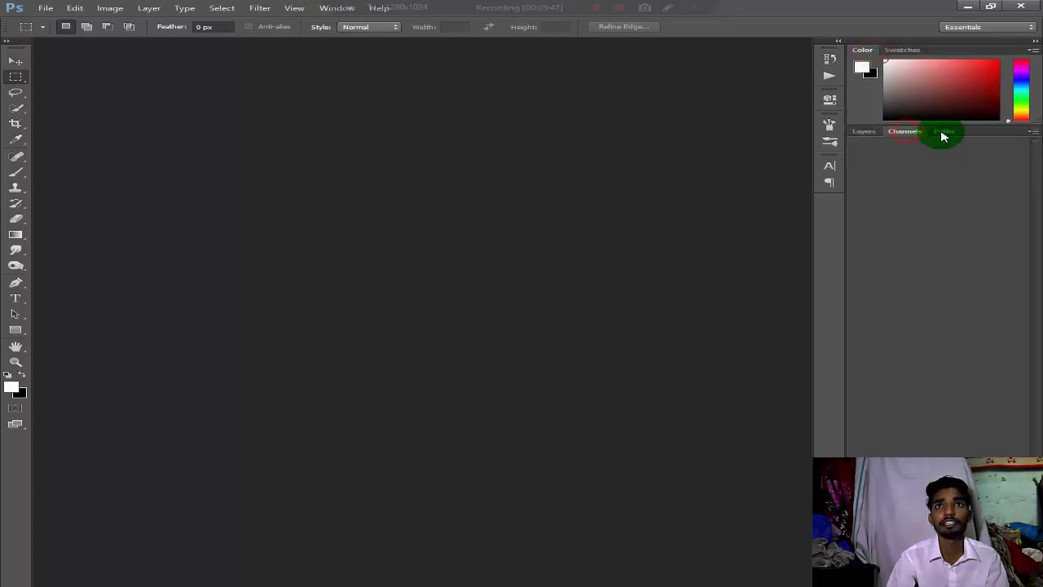
left_click(866, 131)
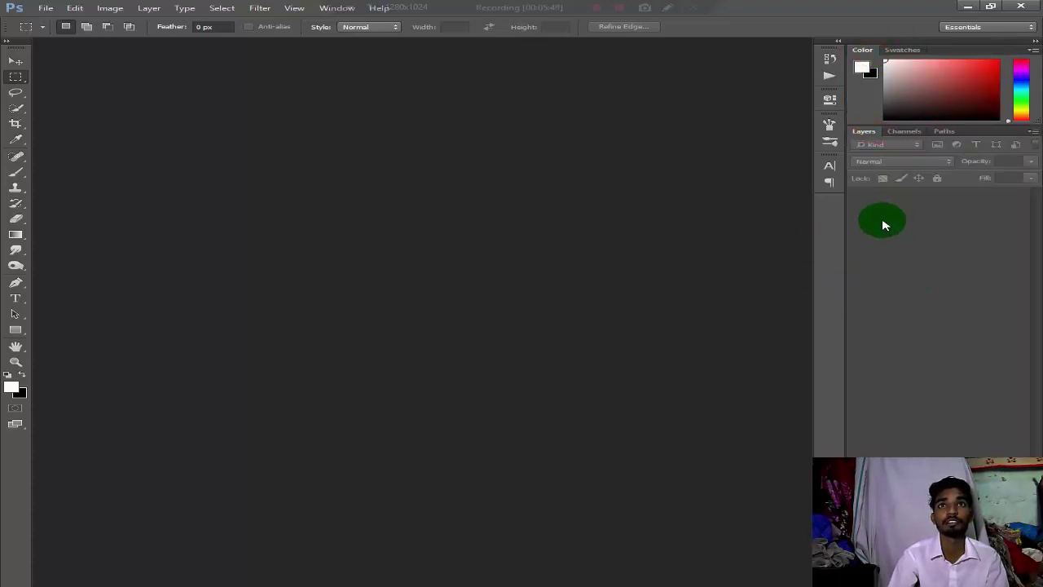
- Expand and collapse the History, Actions, Properties, Brush, Character and Paragraph dock panels
left_click(829, 59)
left_click(831, 60)
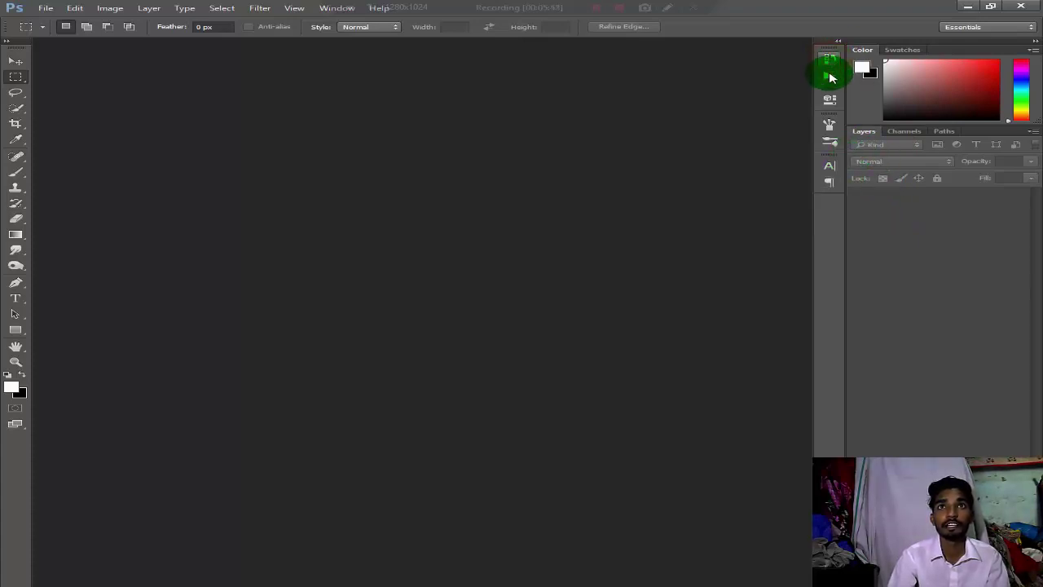
left_click(830, 77)
left_click(830, 77)
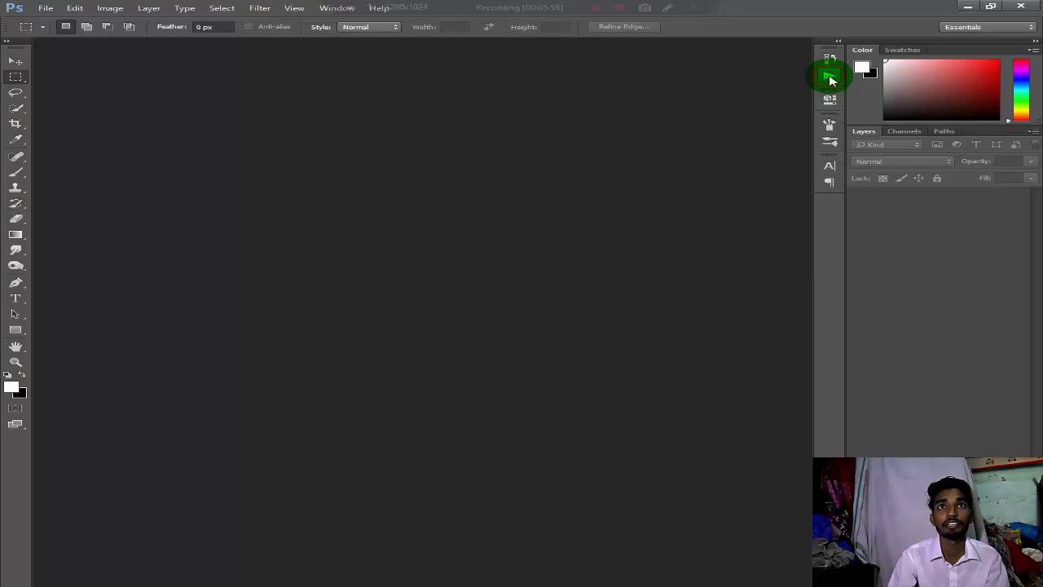
left_click(830, 100)
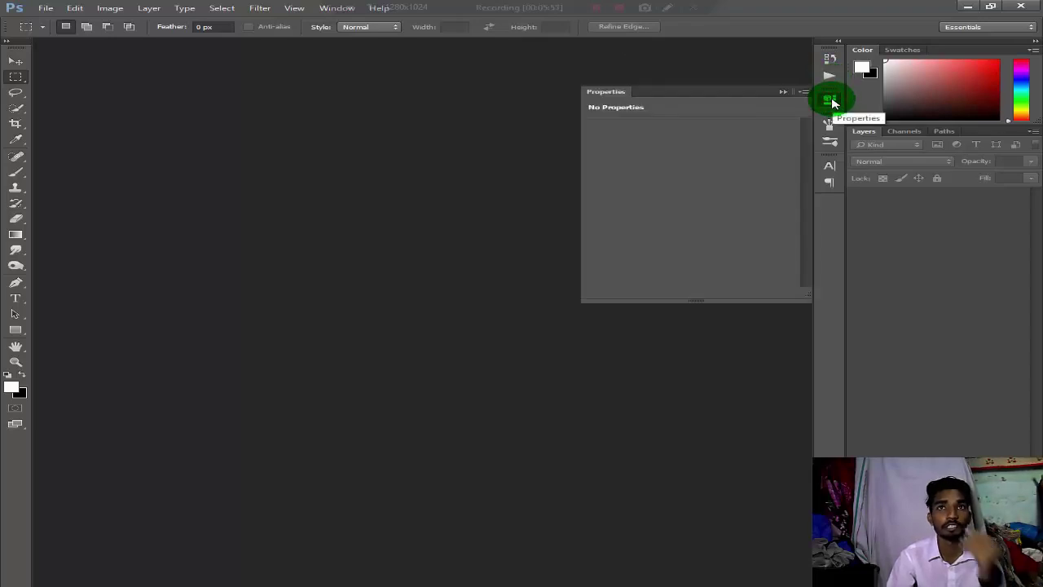
left_click(831, 100)
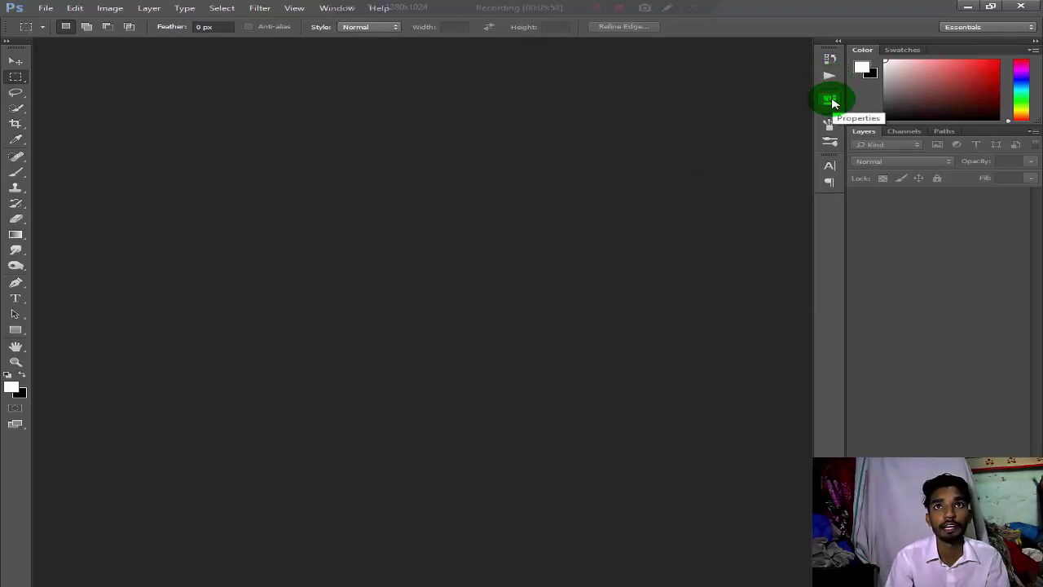
left_click(830, 125)
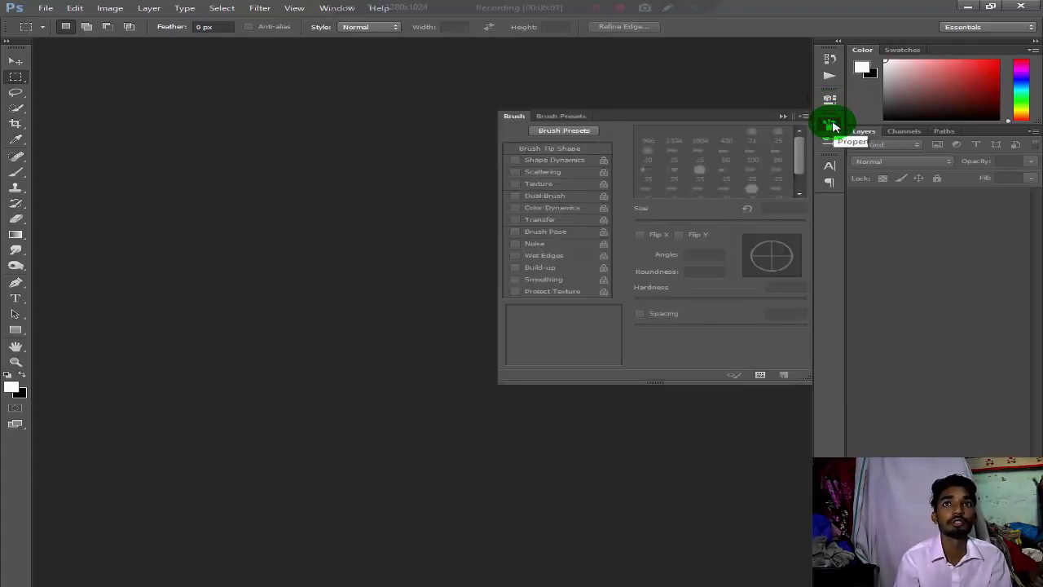
left_click(830, 165)
left_click(832, 182)
left_click(832, 182)
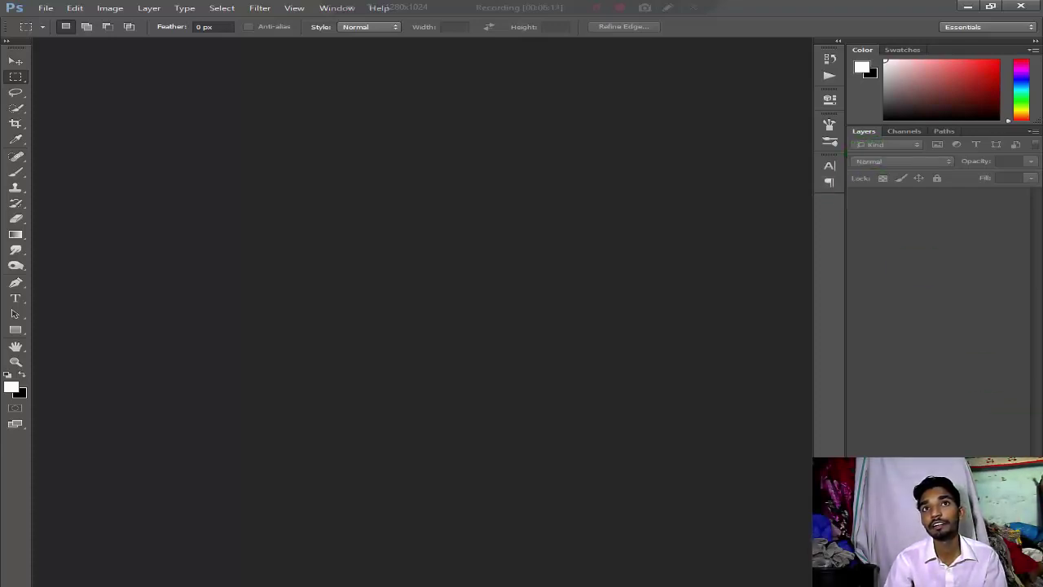
left_click(869, 142)
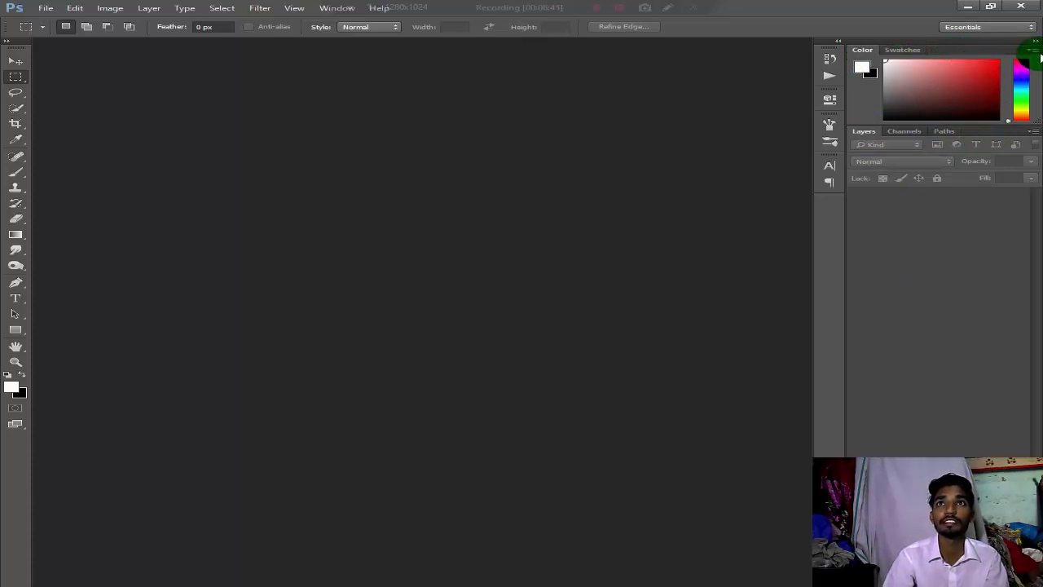
- Close the Color and Swatches tab group using Close Tab Group in its flyout menu
left_click(1033, 50)
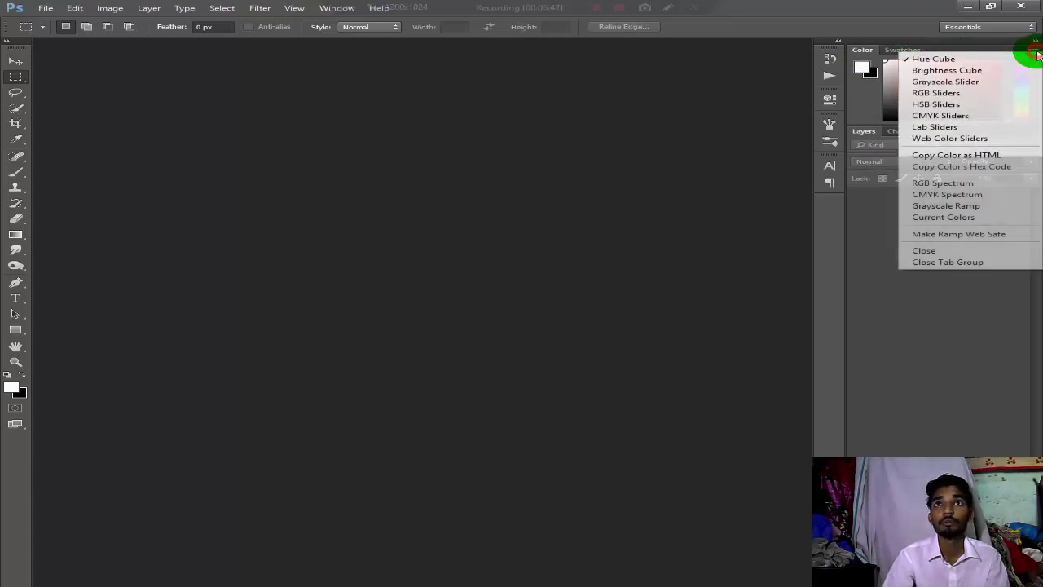
left_click(1030, 52)
left_click(1029, 51)
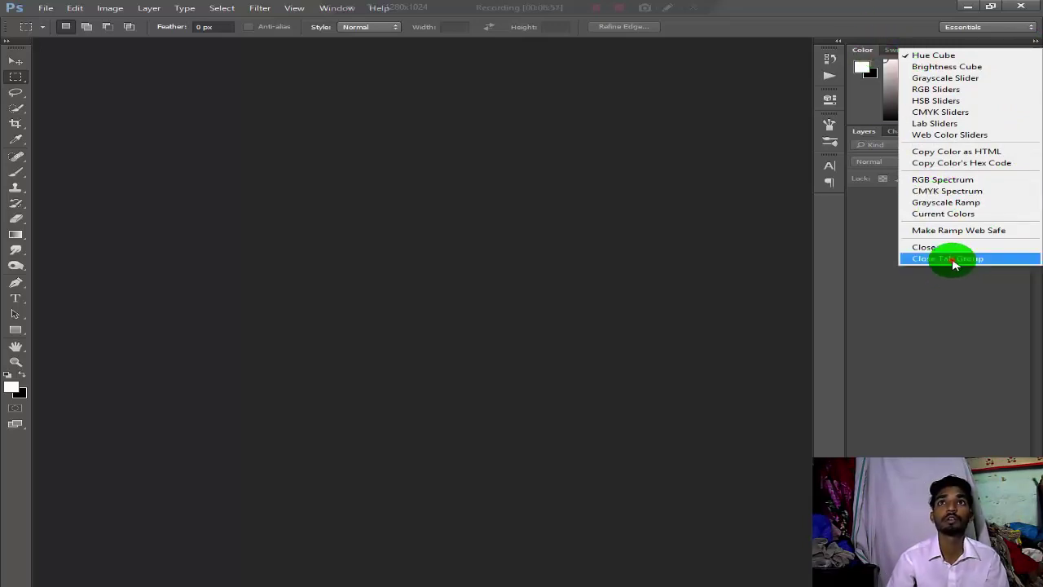
left_click(949, 259)
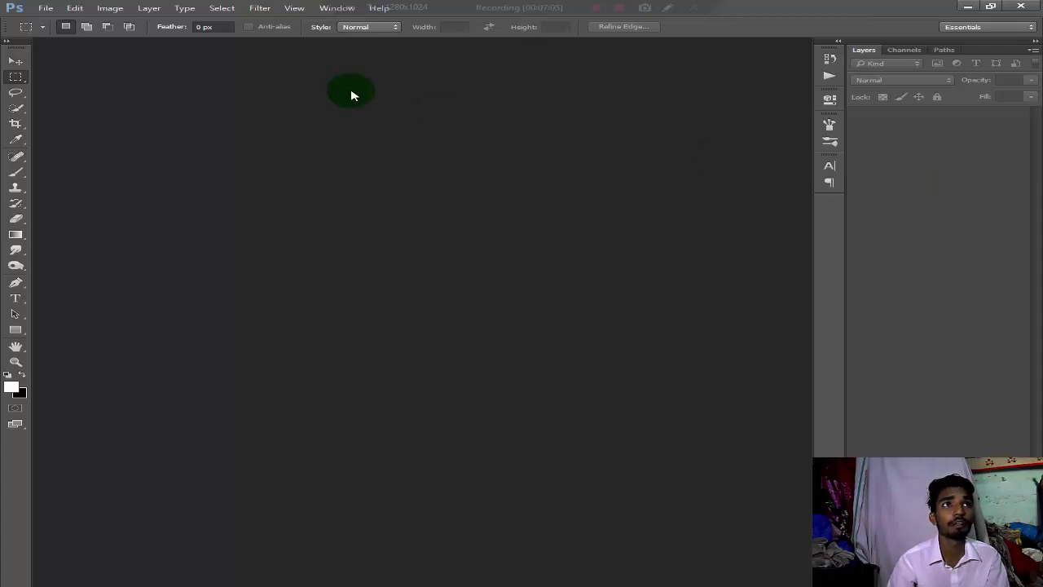
left_click(8, 40)
left_click(9, 41)
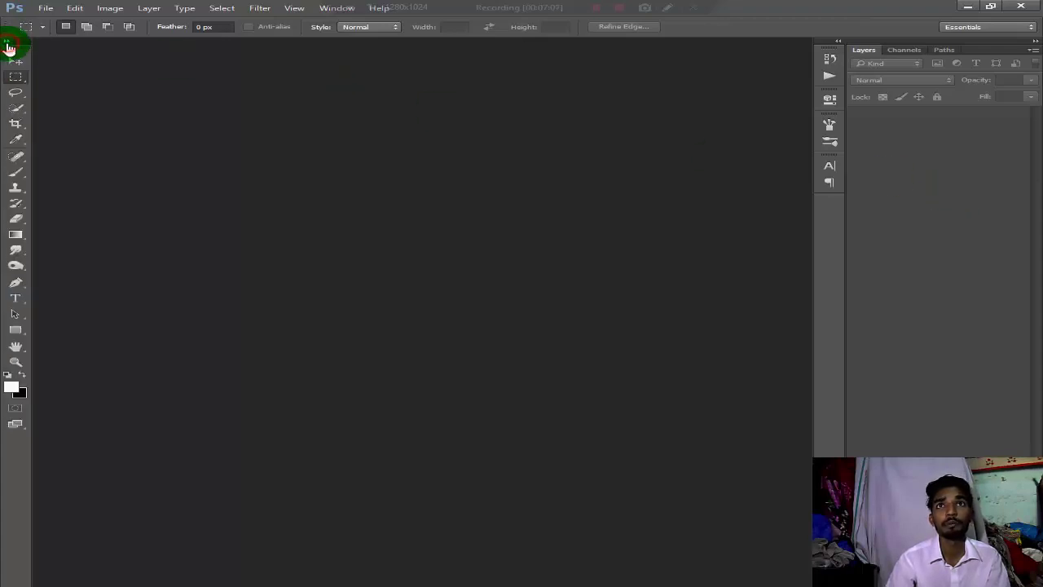
left_click(839, 45)
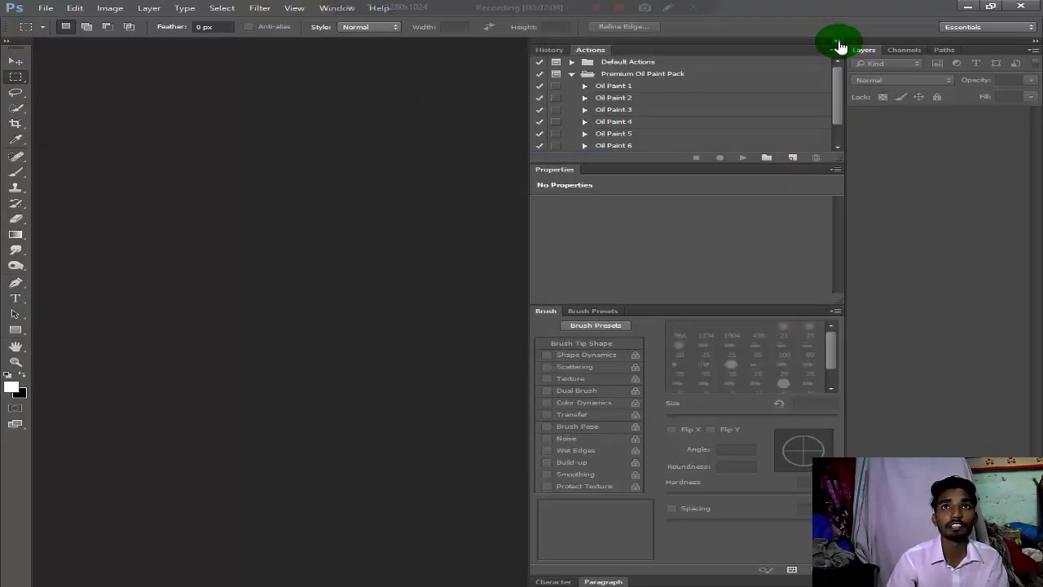
left_click(840, 45)
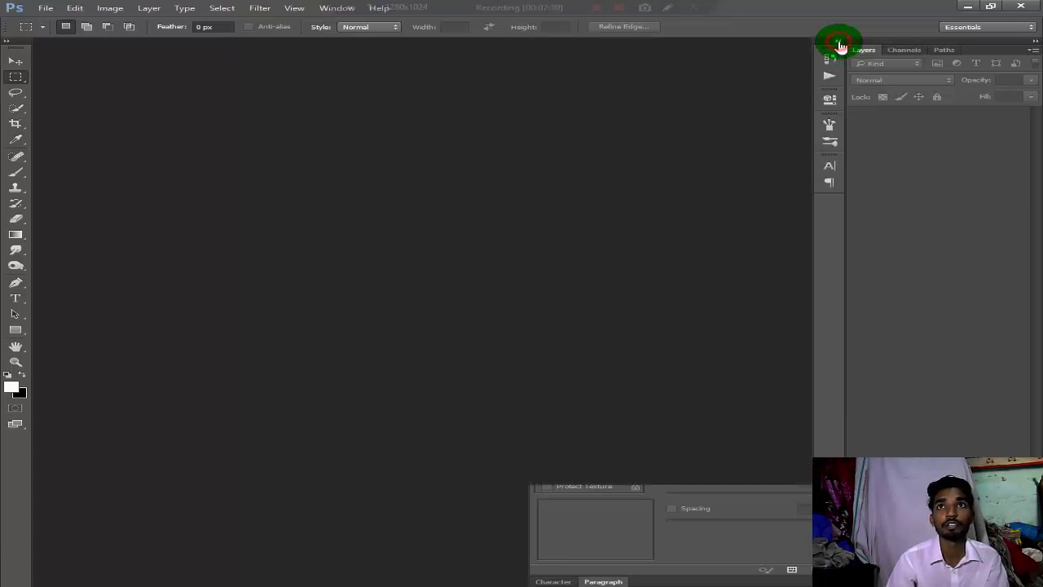
left_click(1033, 44)
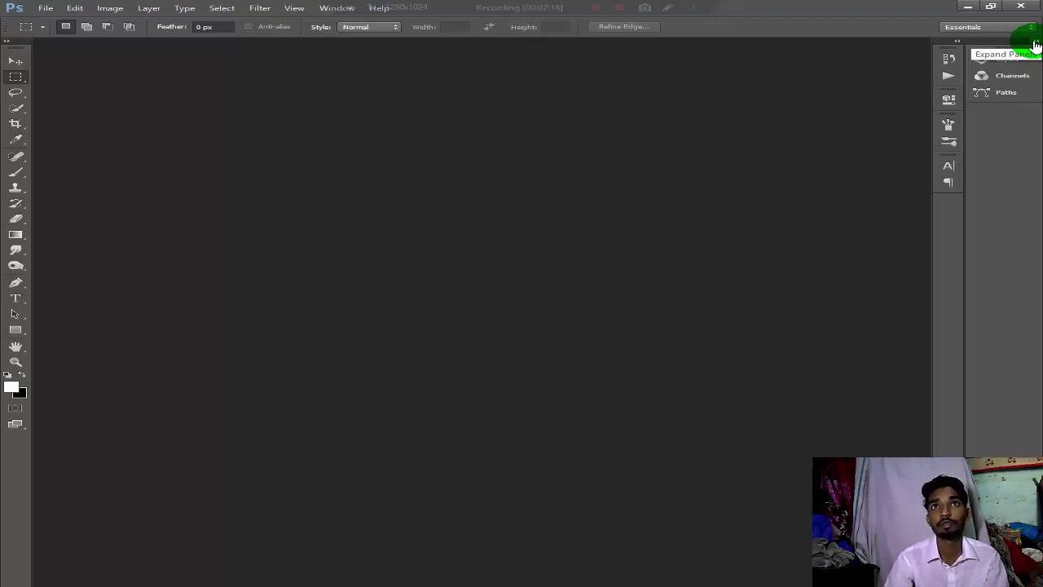
left_click(1033, 44)
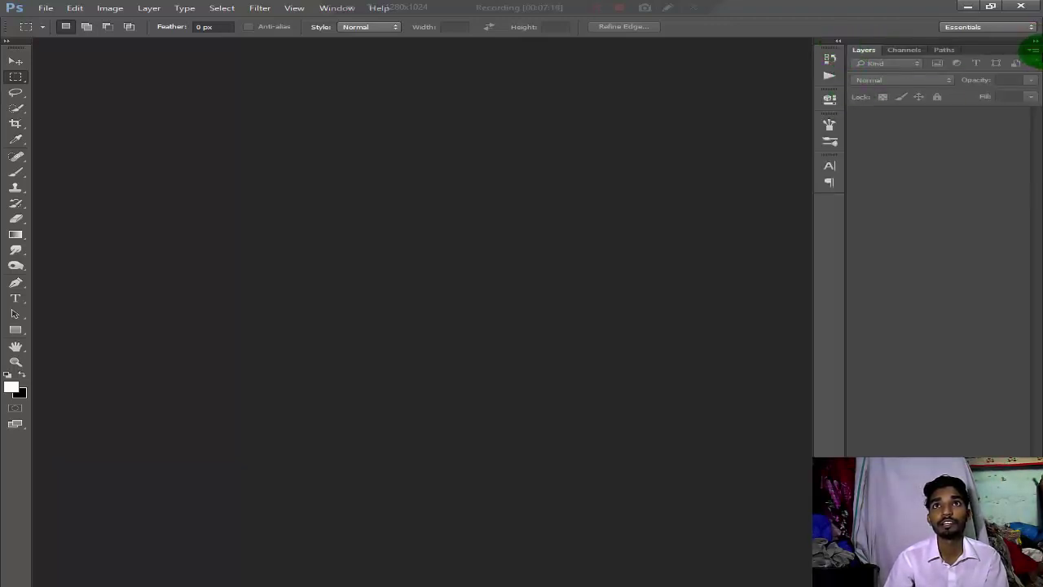
left_click(1034, 40)
left_click(1002, 64)
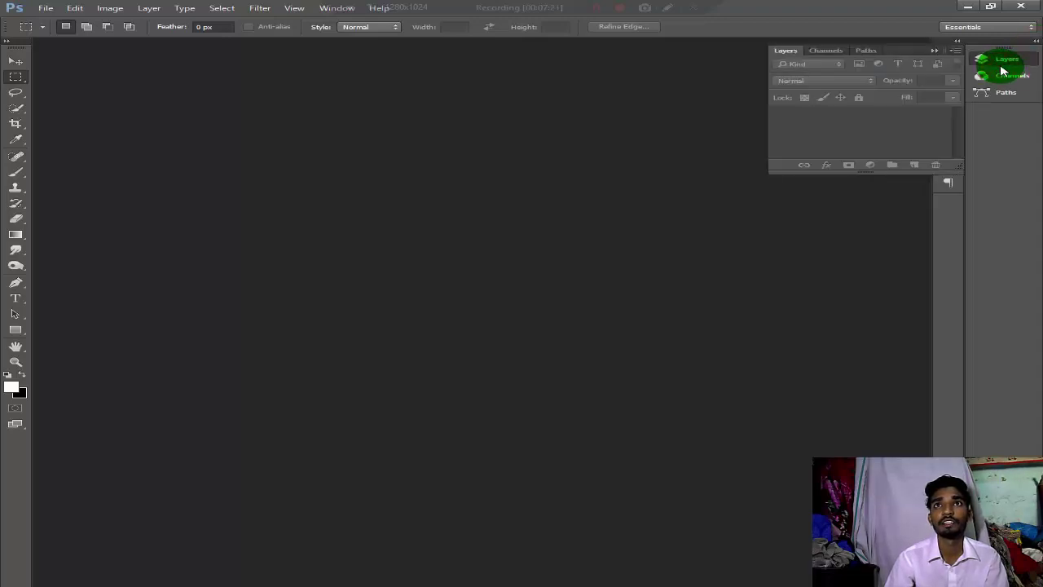
left_click(1001, 69)
left_click(1007, 135)
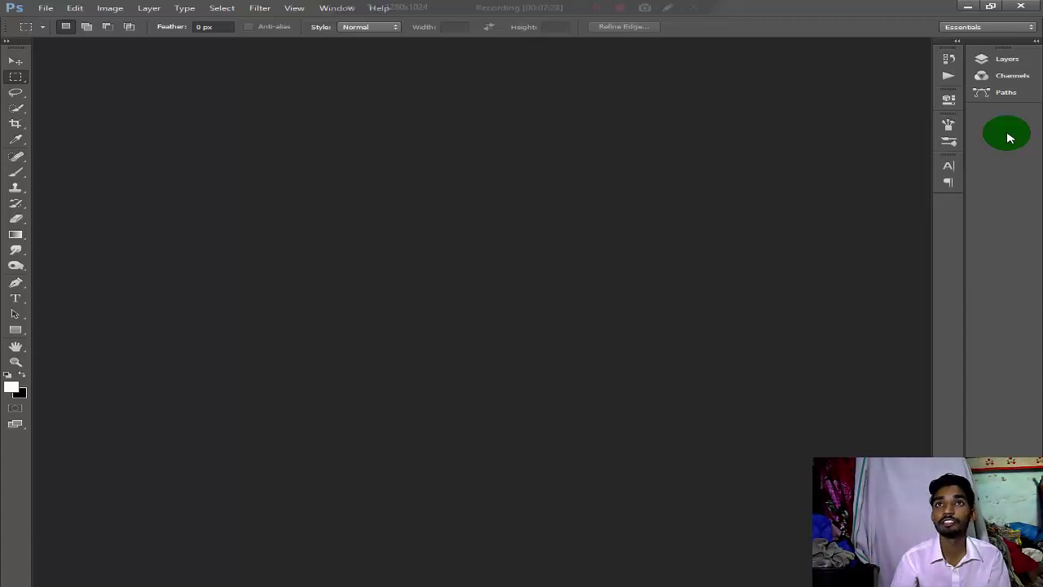
left_click(1035, 41)
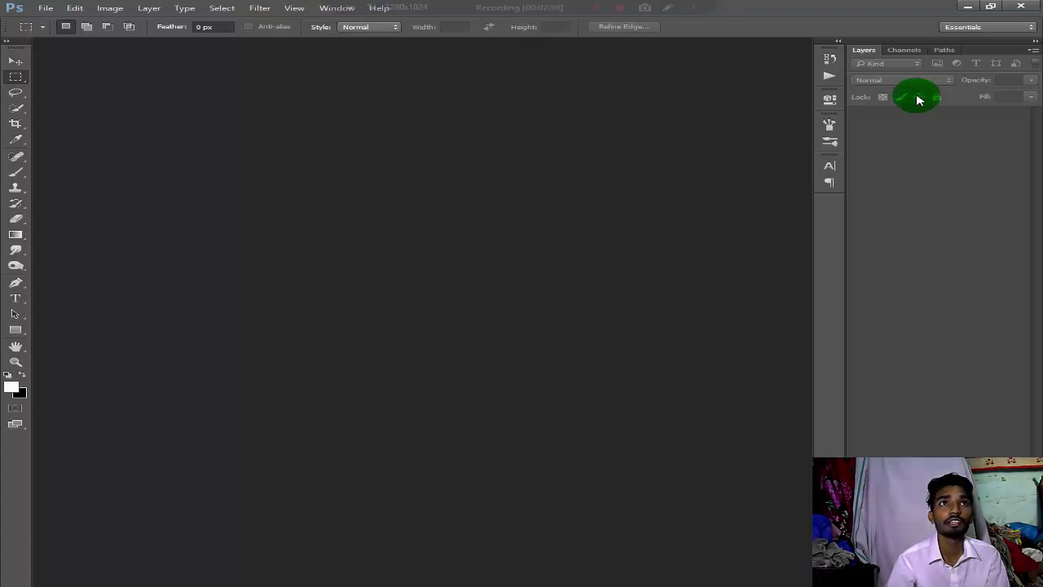
- Hide and then restore the Layers panel from the Window menu, then open Edit > Preferences
left_click(323, 13)
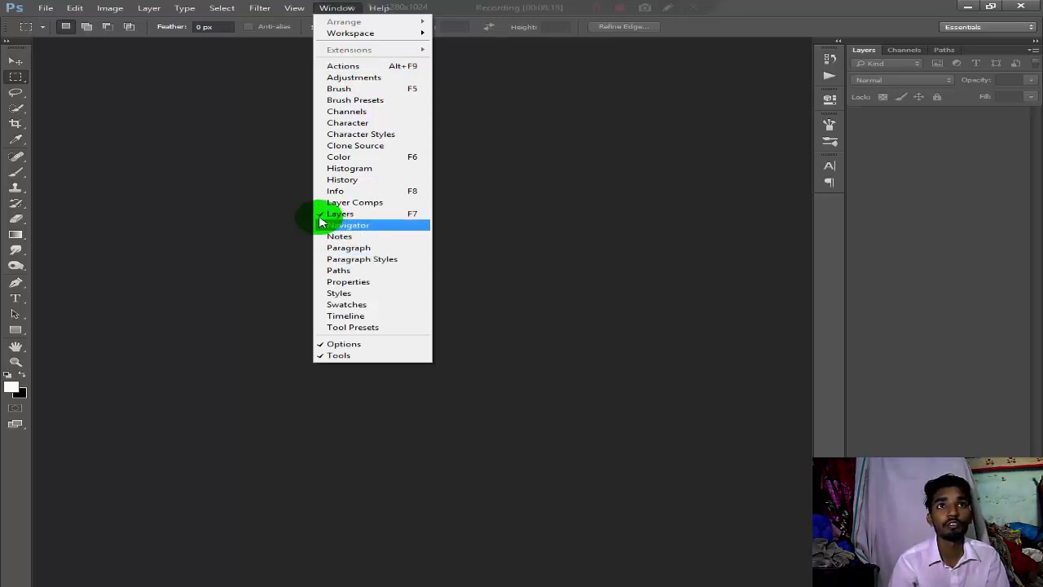
left_click(412, 219)
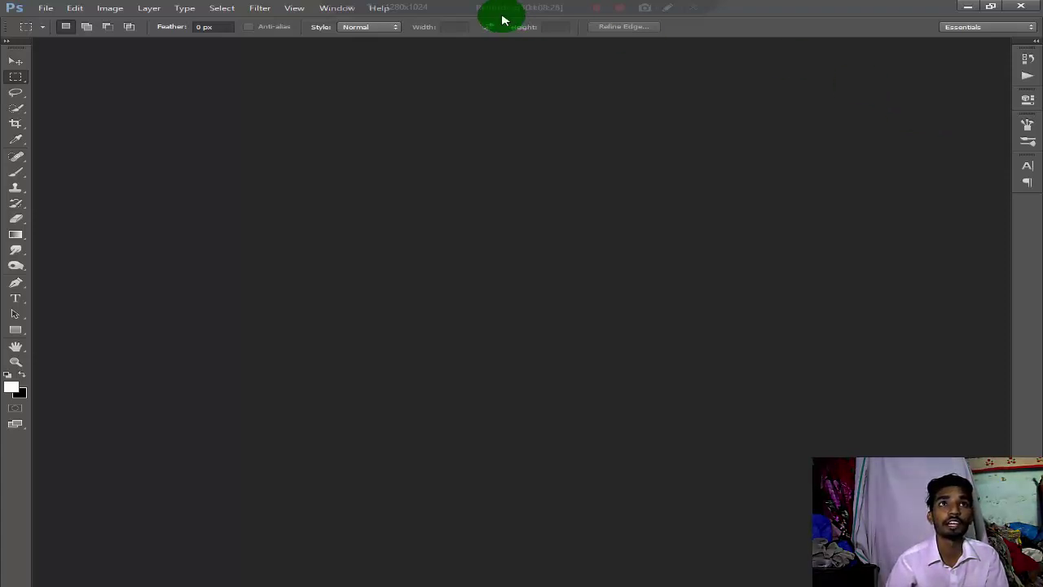
left_click(334, 8)
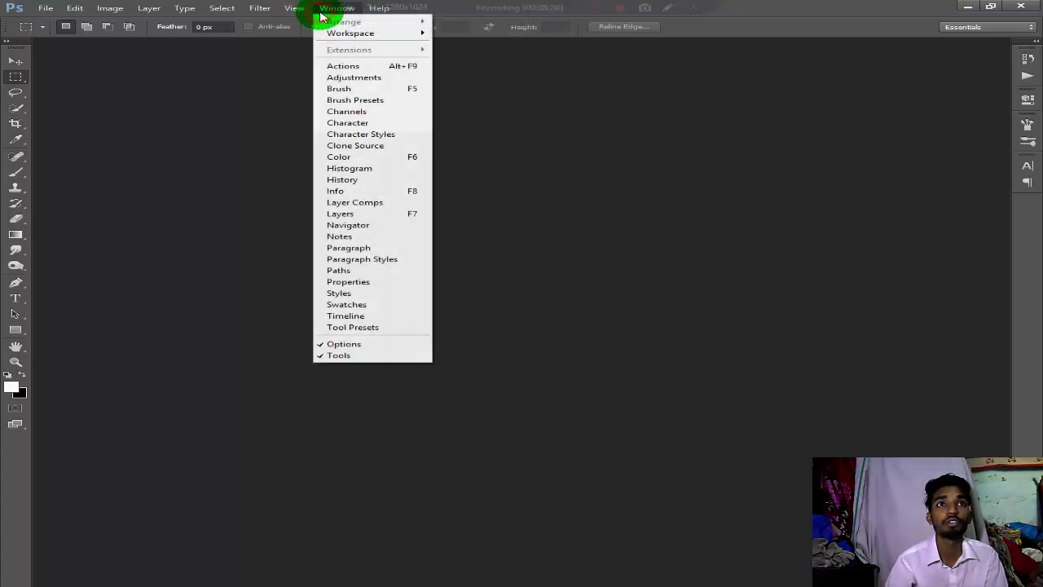
left_click(382, 215)
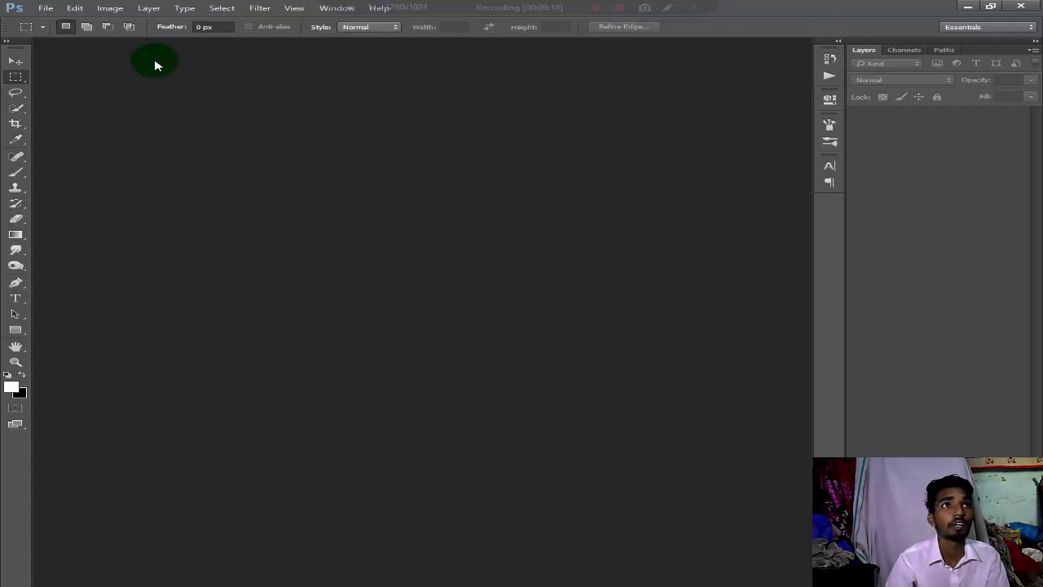
left_click(73, 10)
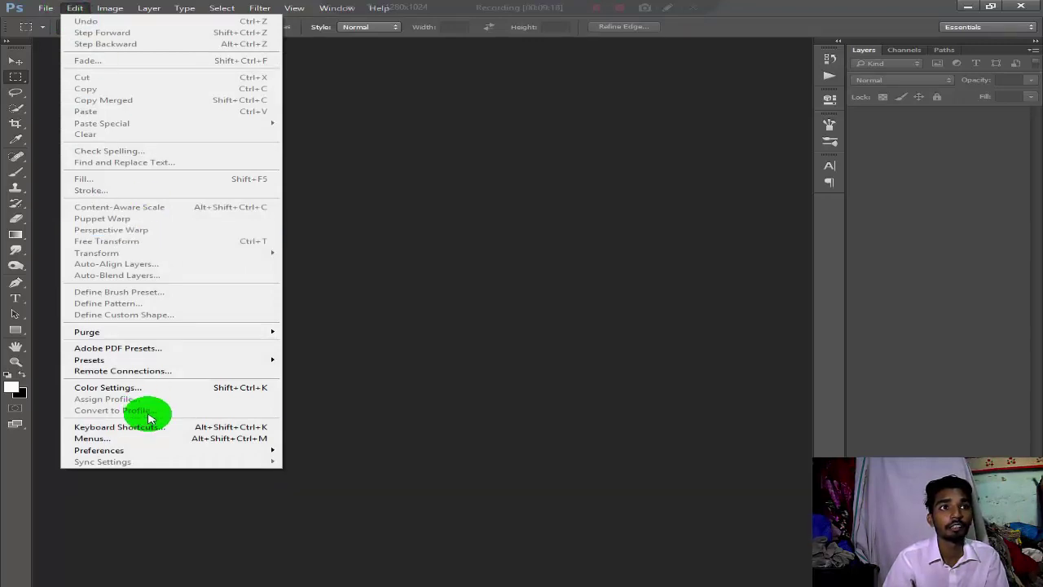
mouse_move(100, 450)
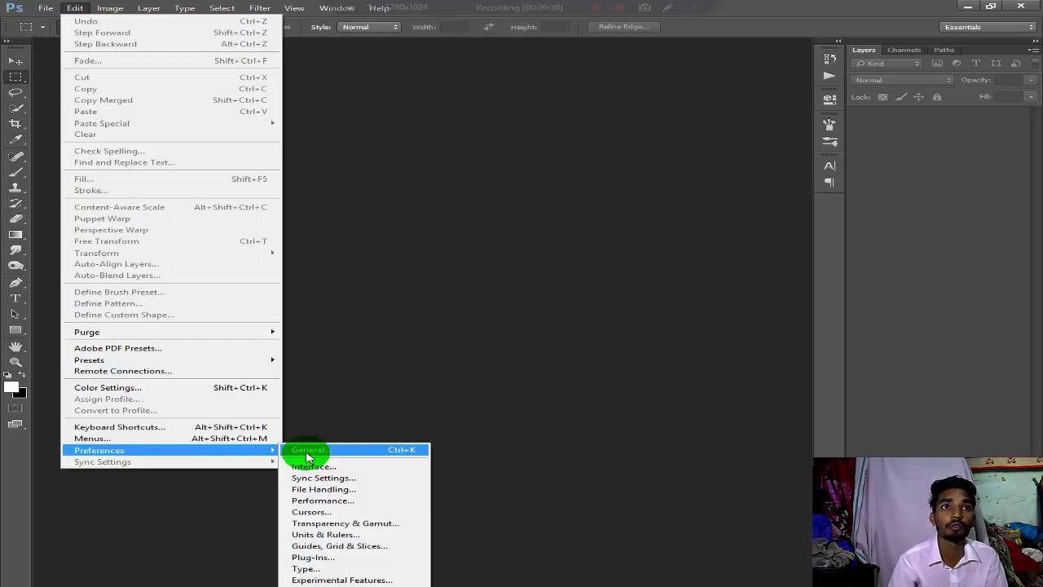
- Open General Preferences and set the Interface colour theme to the darkest swatch
left_click(308, 454)
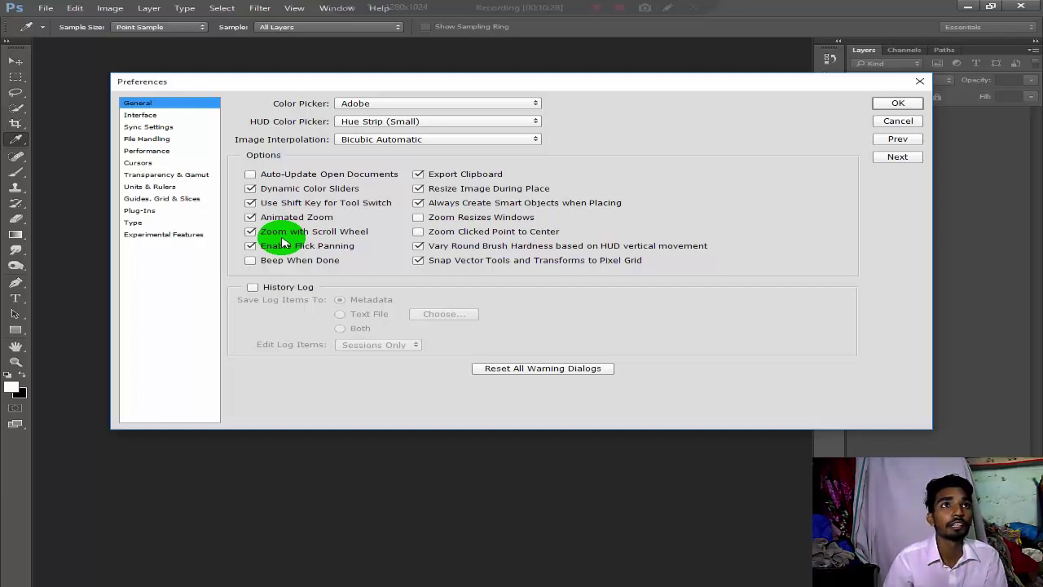
left_click(148, 118)
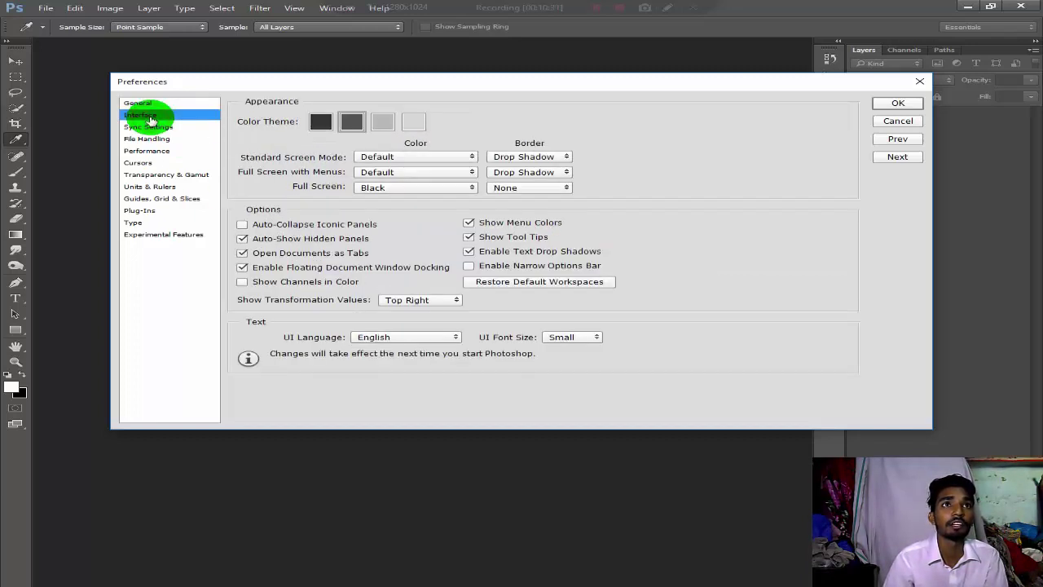
left_click(322, 122)
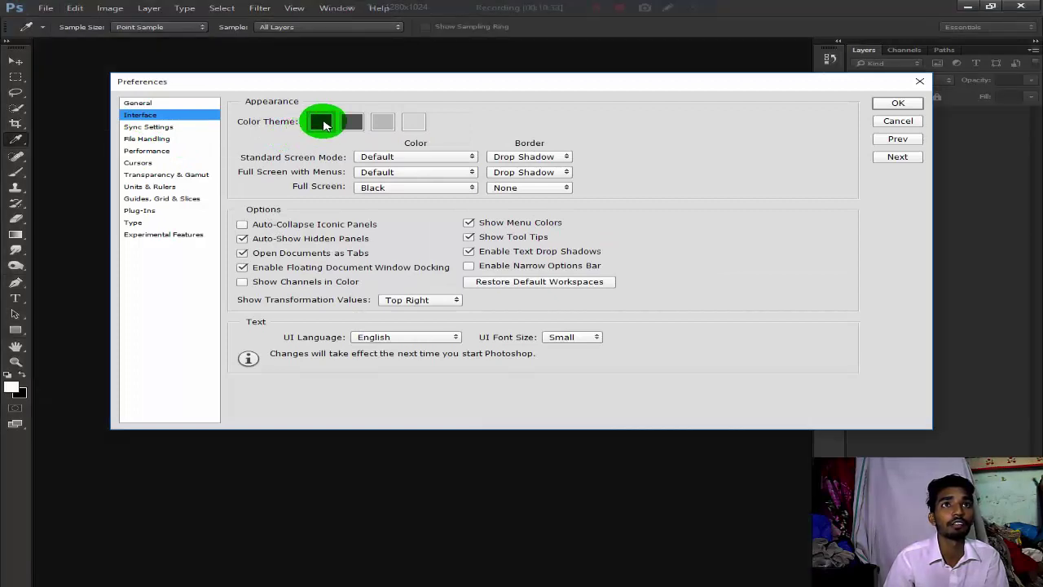
left_click(410, 122)
left_click(330, 124)
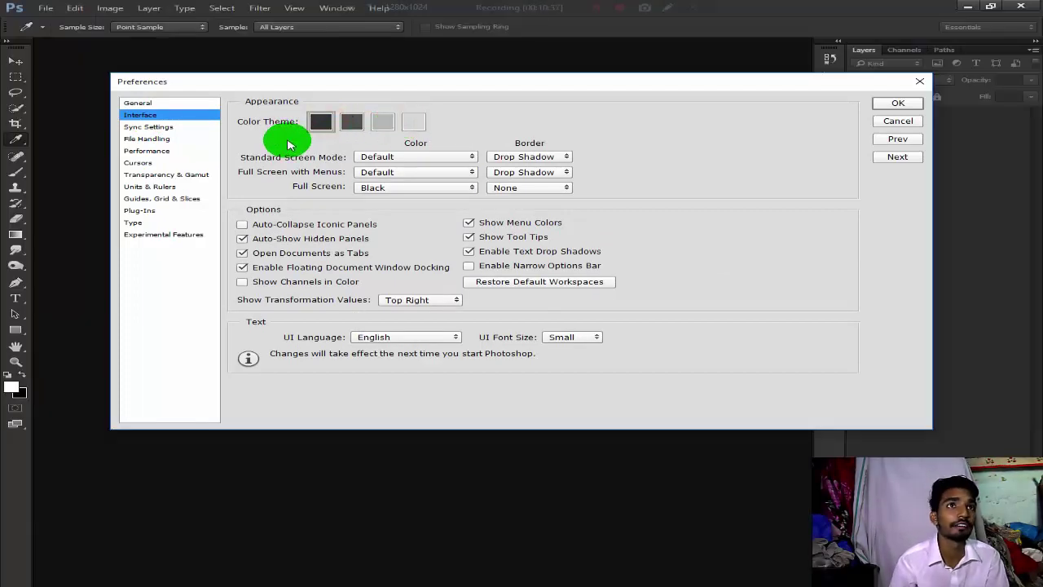
- Review the Sync Settings page, then the File Handling preferences and file extension options
left_click(193, 130)
left_click(170, 140)
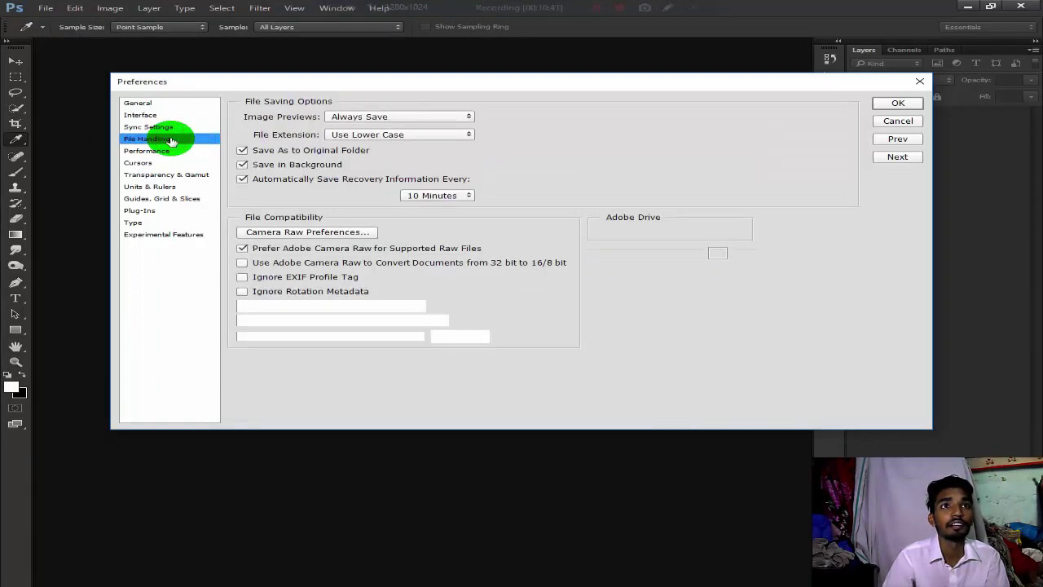
left_click(170, 147)
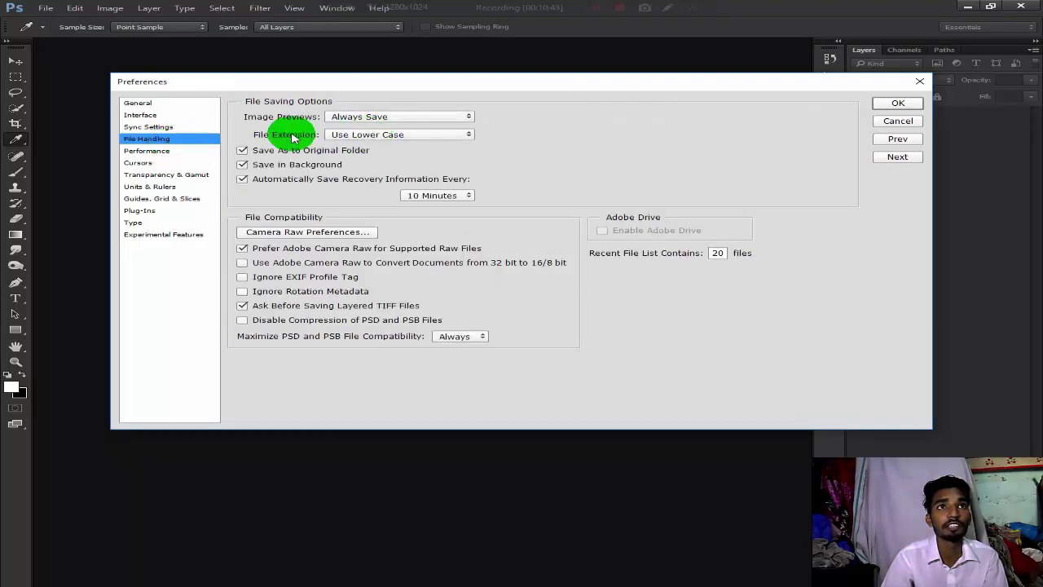
left_click(357, 135)
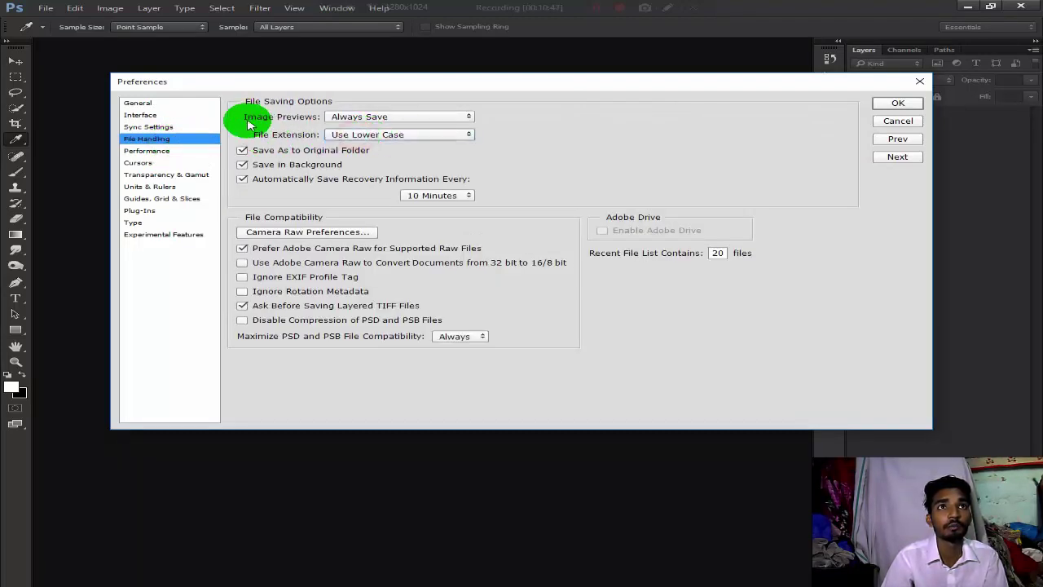
- Set memory use to 5689 MB (80%), enable the D:\ scratch disk, and History States to 1000
left_click(152, 152)
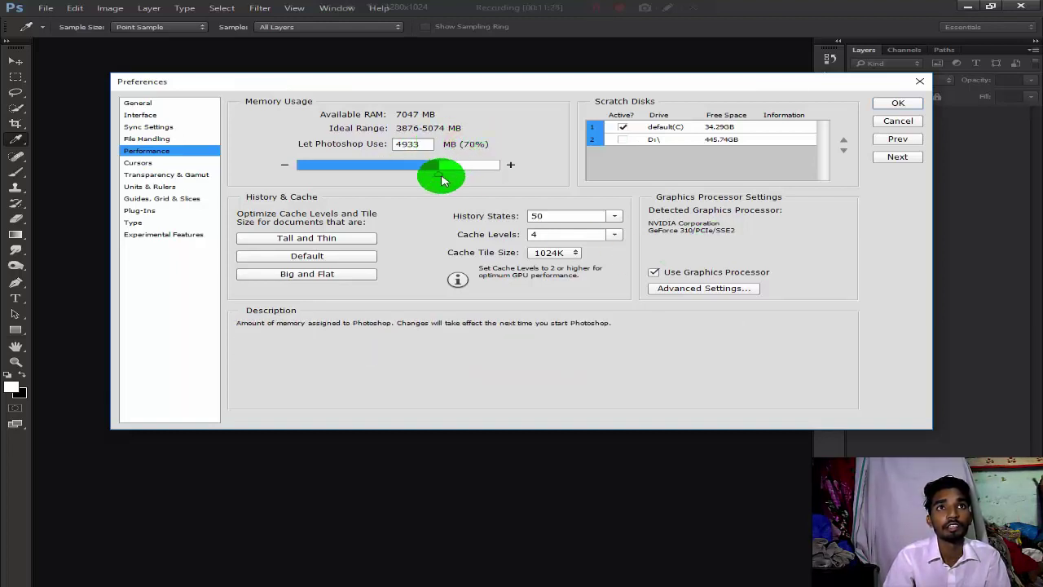
left_click_drag(441, 179, 463, 179)
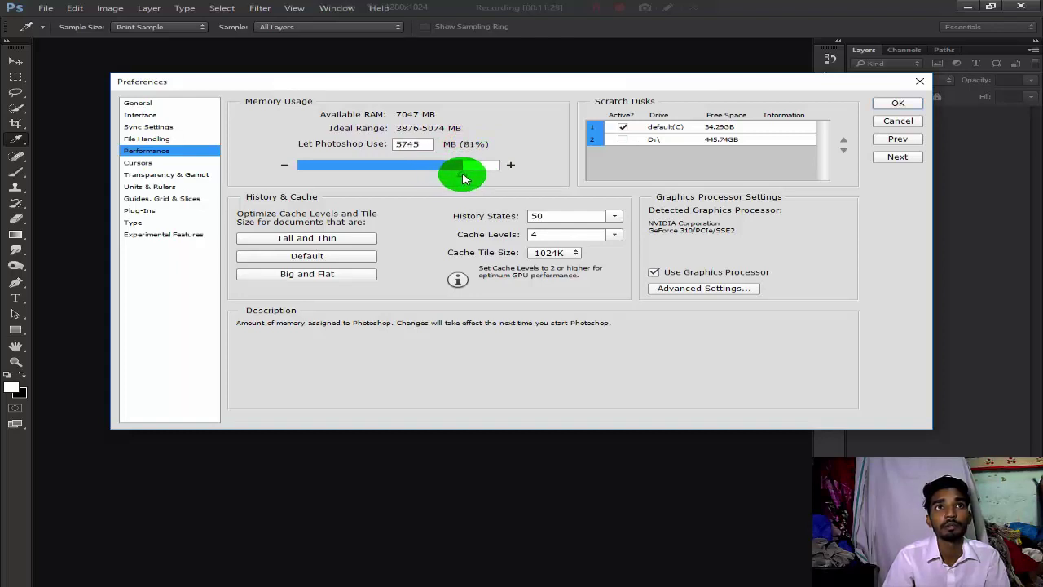
left_click_drag(463, 179, 447, 185)
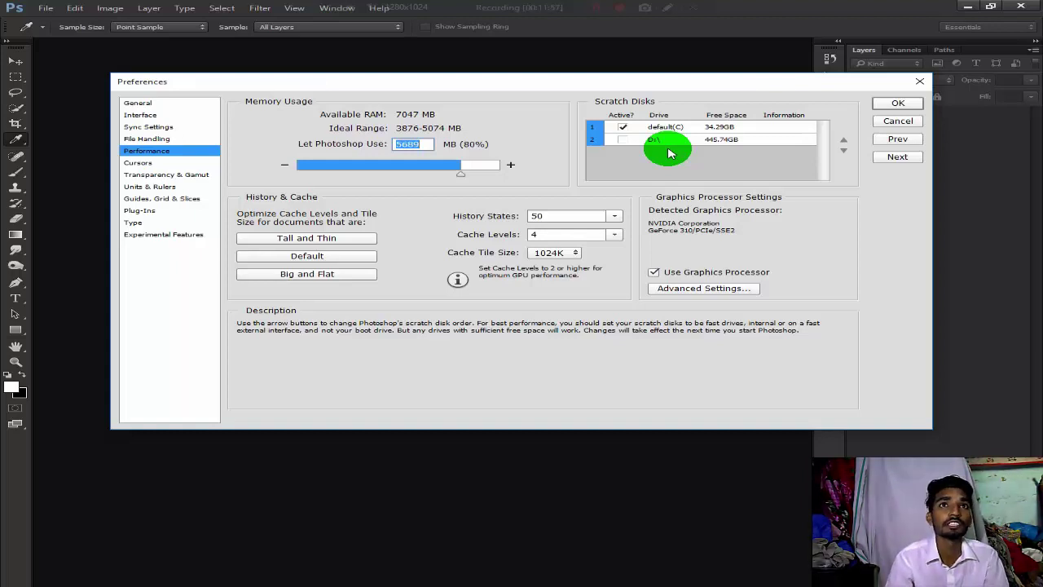
left_click(622, 140)
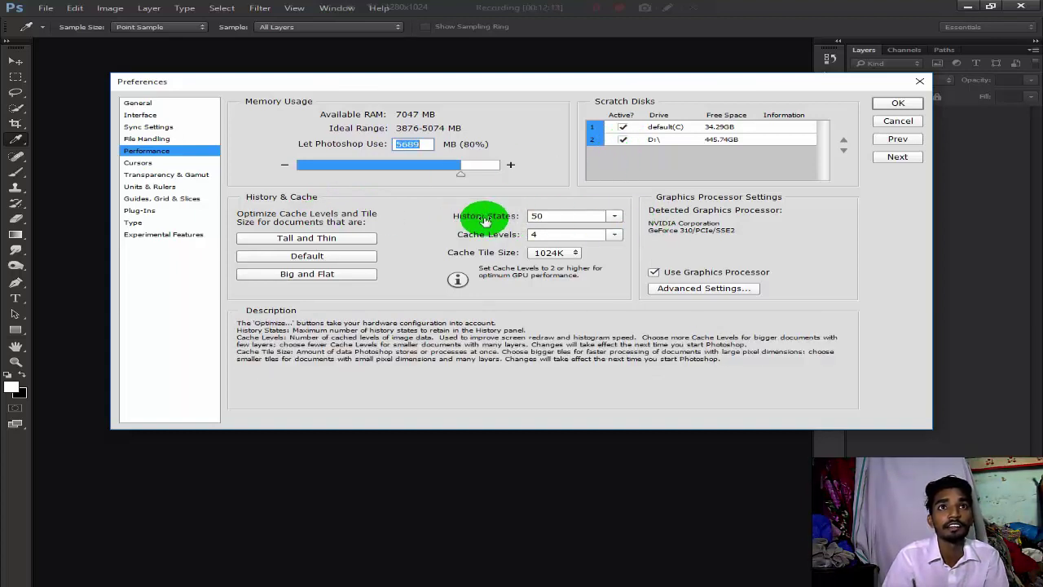
left_click(614, 216)
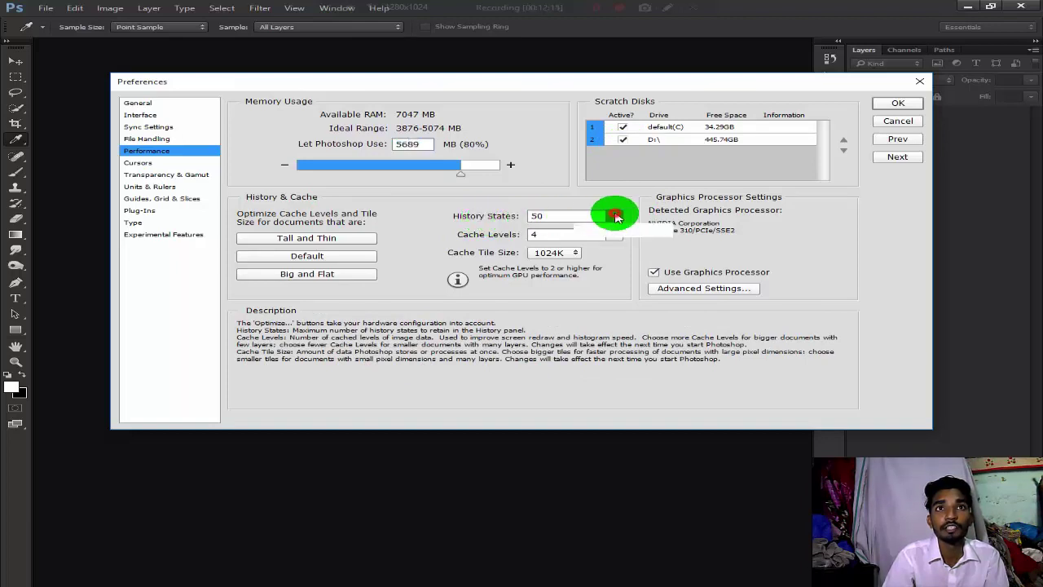
left_click_drag(615, 233, 671, 231)
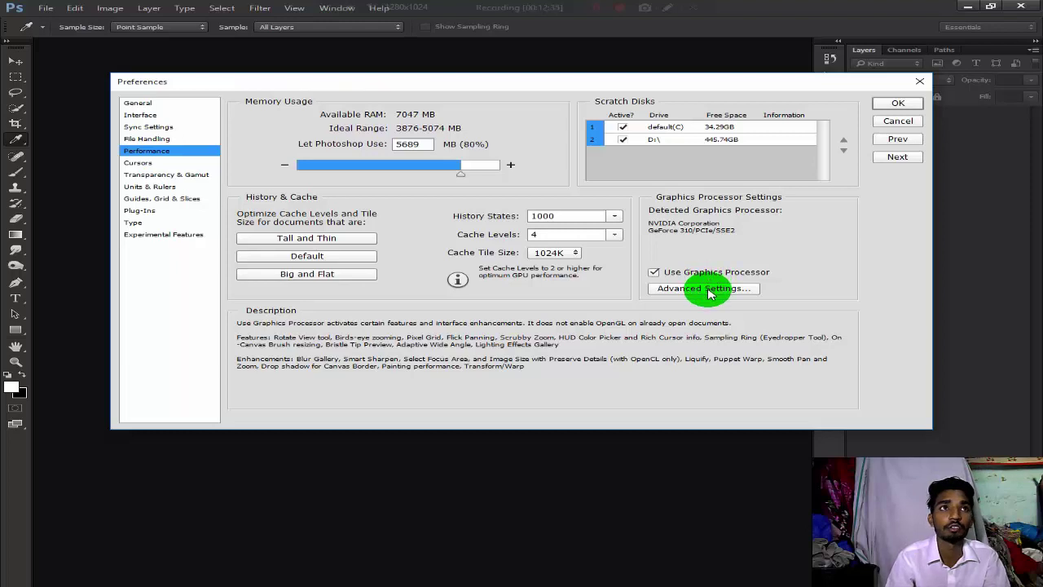
- Browse the Cursors through Experimental Features preference pages, then confirm all changes with OK
left_click(140, 164)
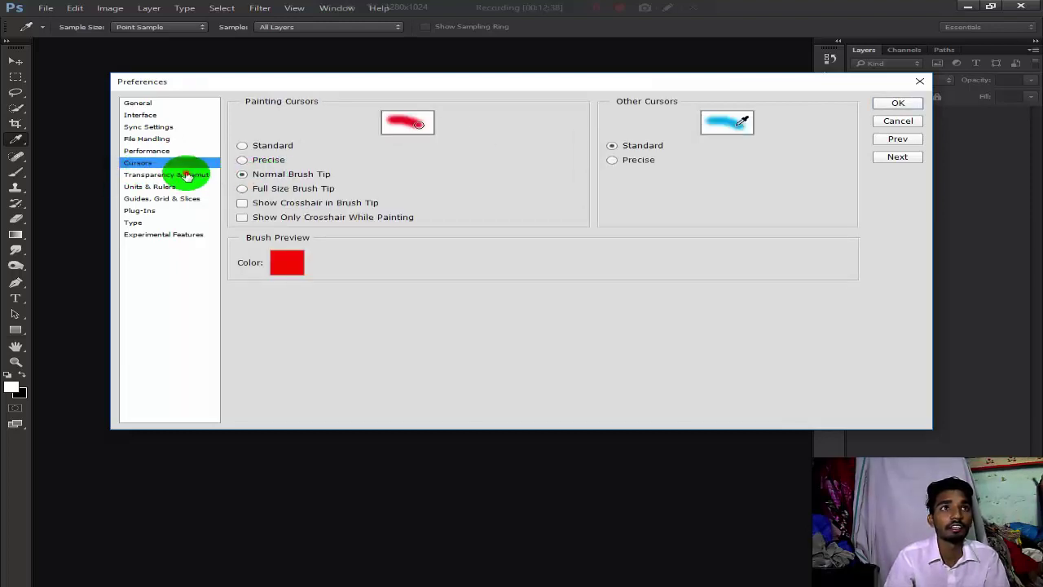
left_click(187, 175)
left_click(159, 186)
left_click(163, 199)
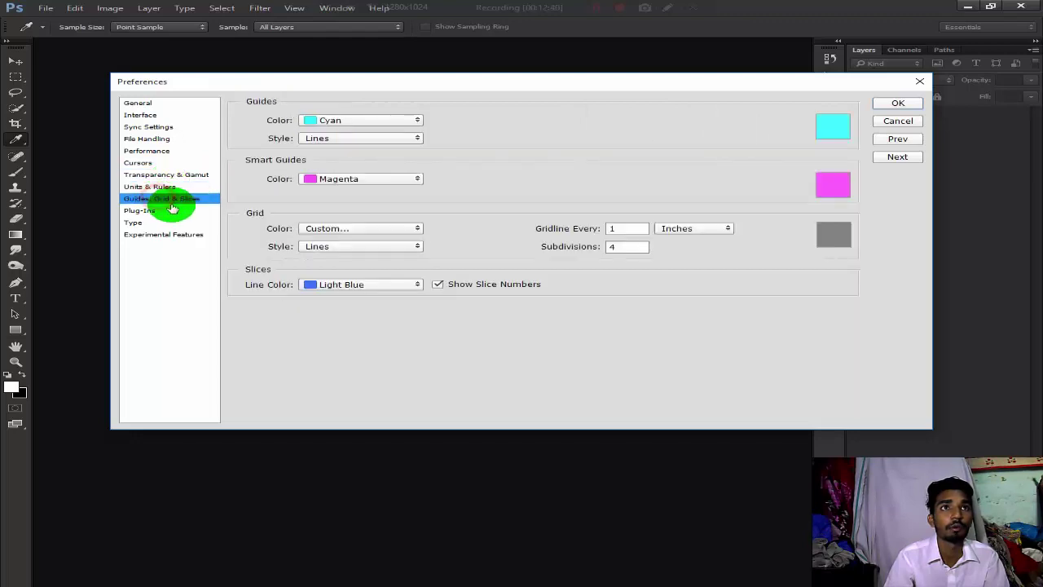
left_click(149, 211)
left_click(136, 222)
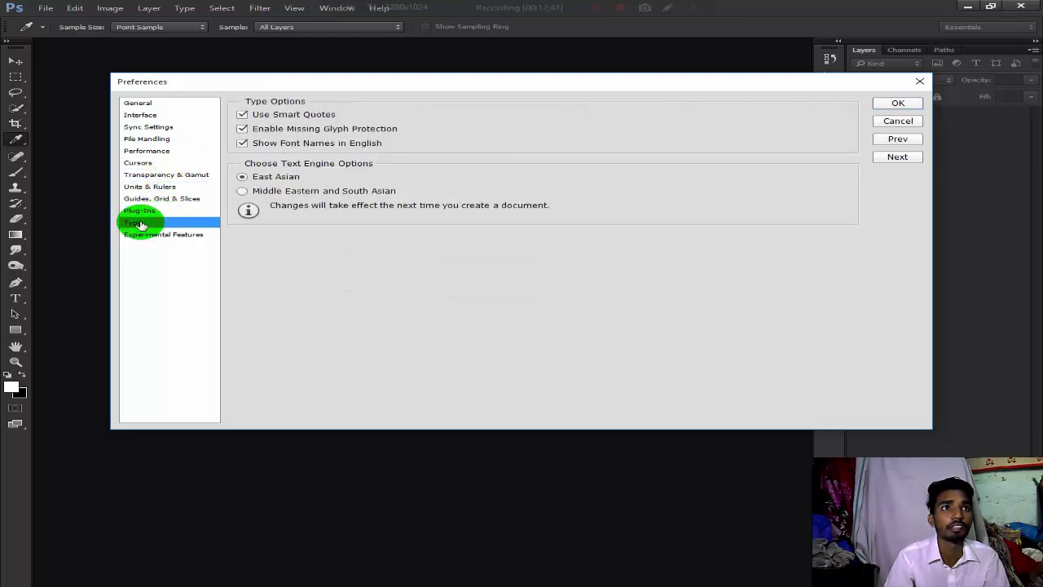
left_click(139, 212)
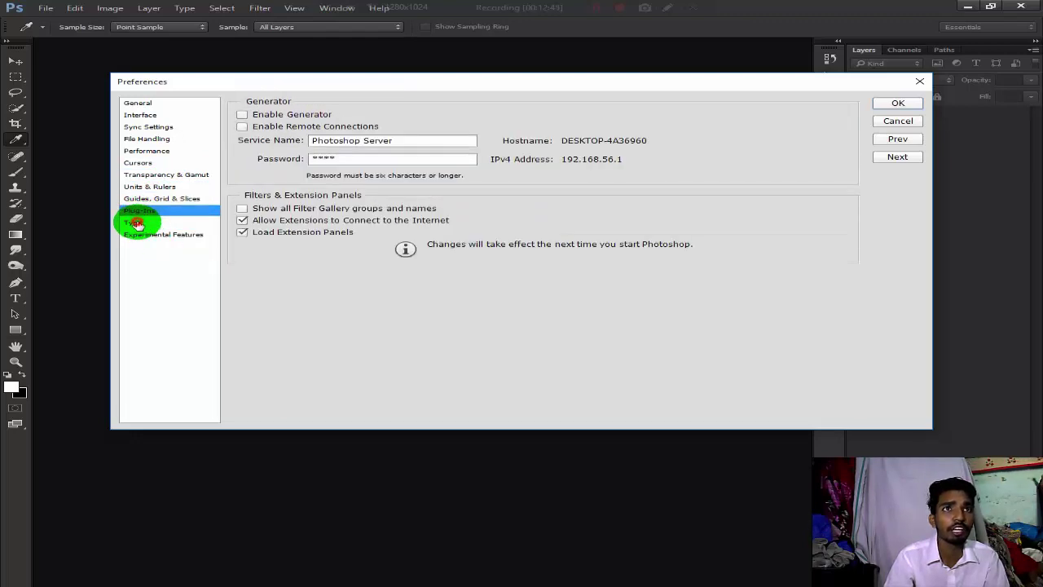
left_click(136, 223)
left_click(155, 234)
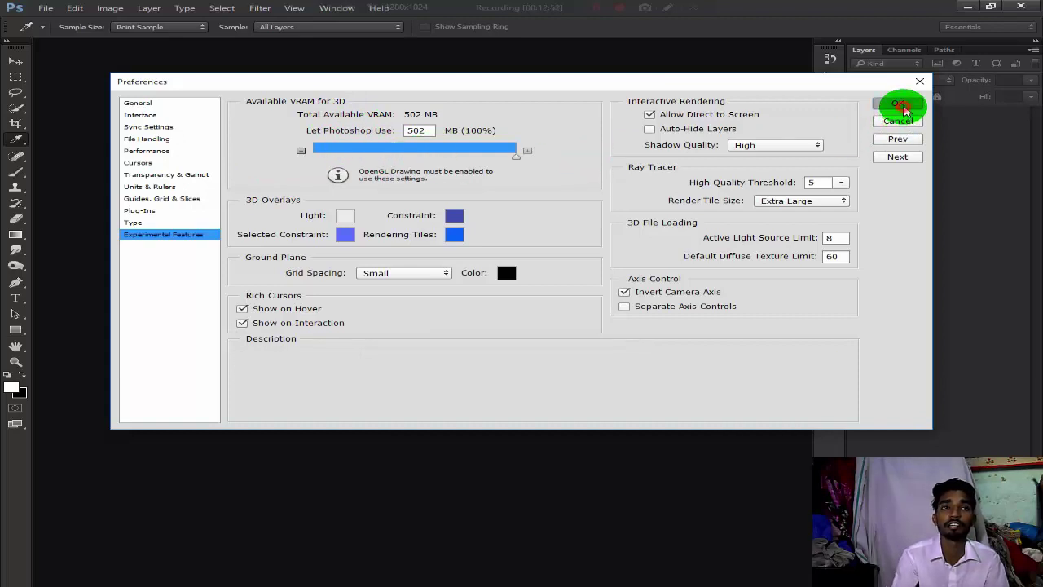
left_click(899, 104)
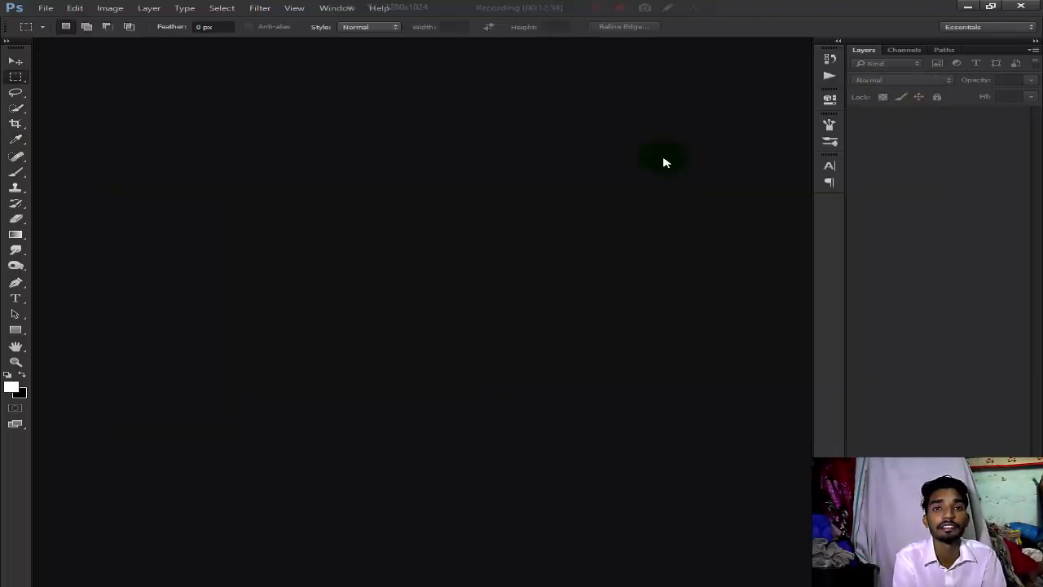